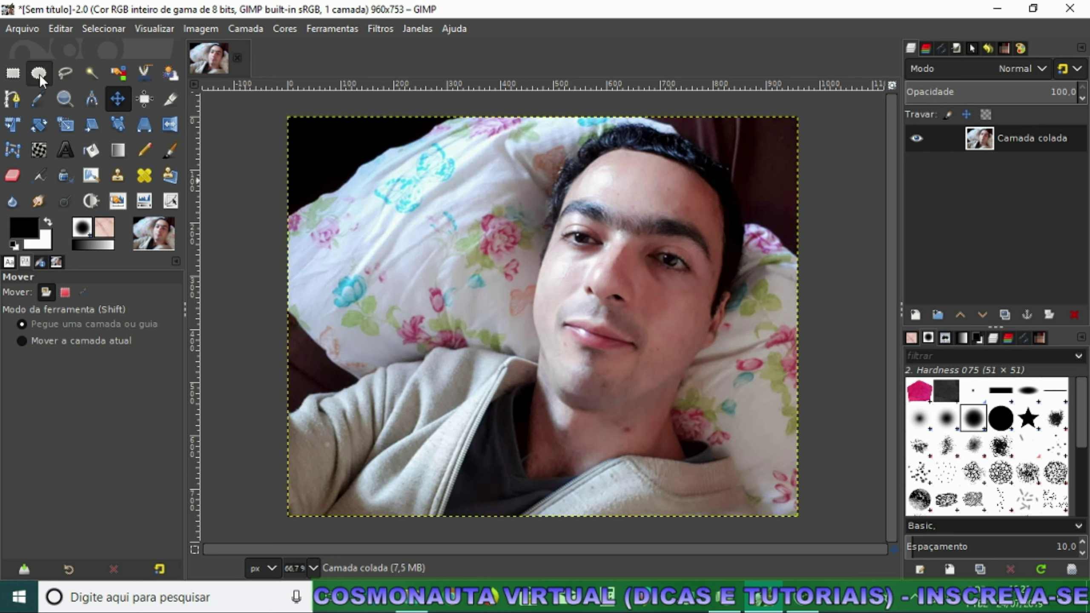
Step: Choose the Free Select tool in Add mode and zoom in on the eyes
click(64, 74)
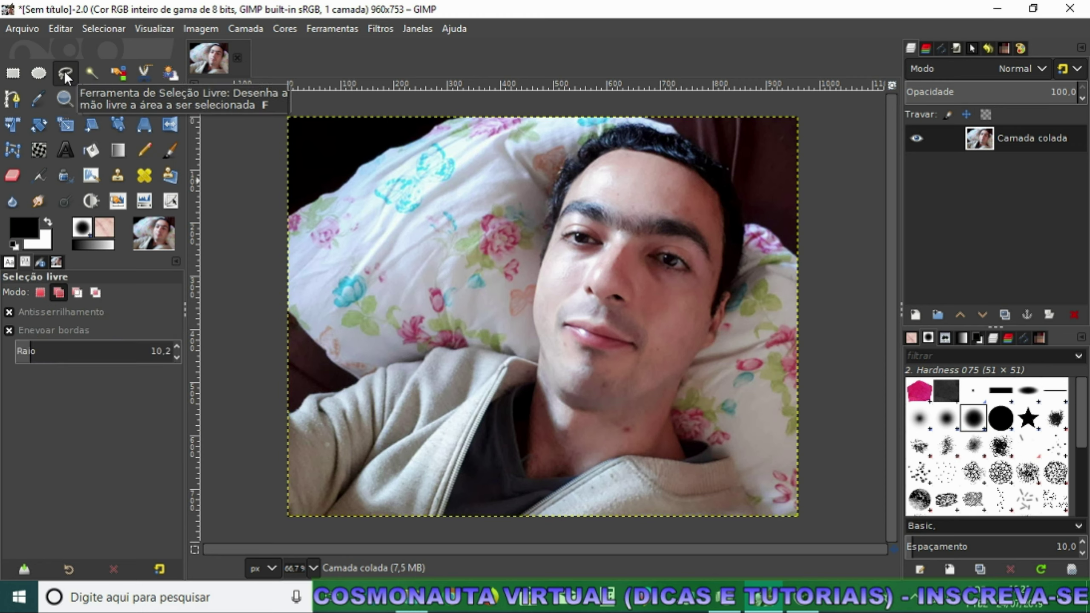
click(60, 292)
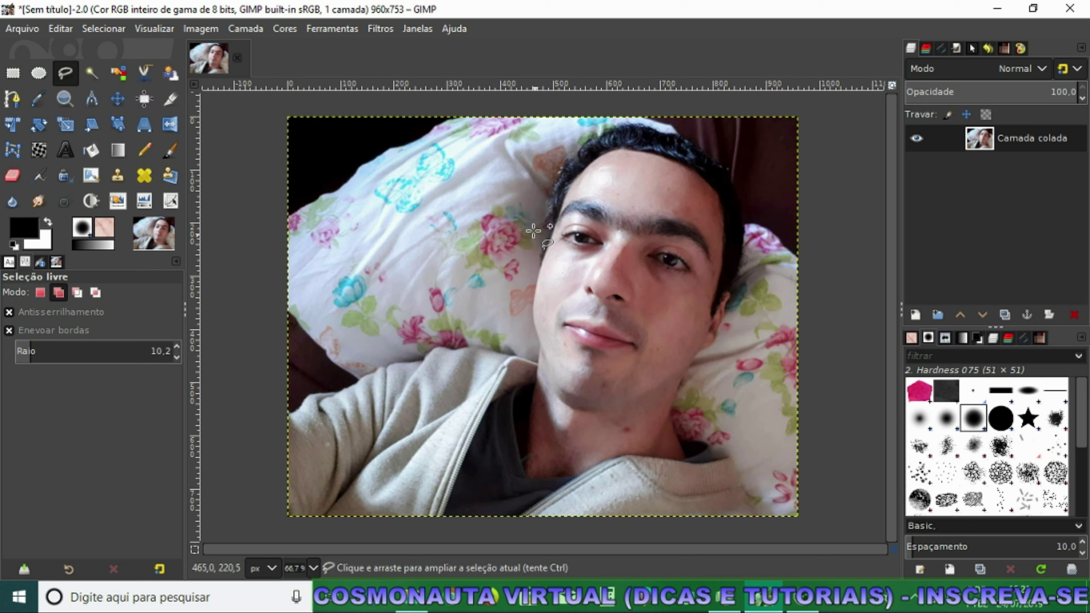
scroll(575, 238, up, 1)
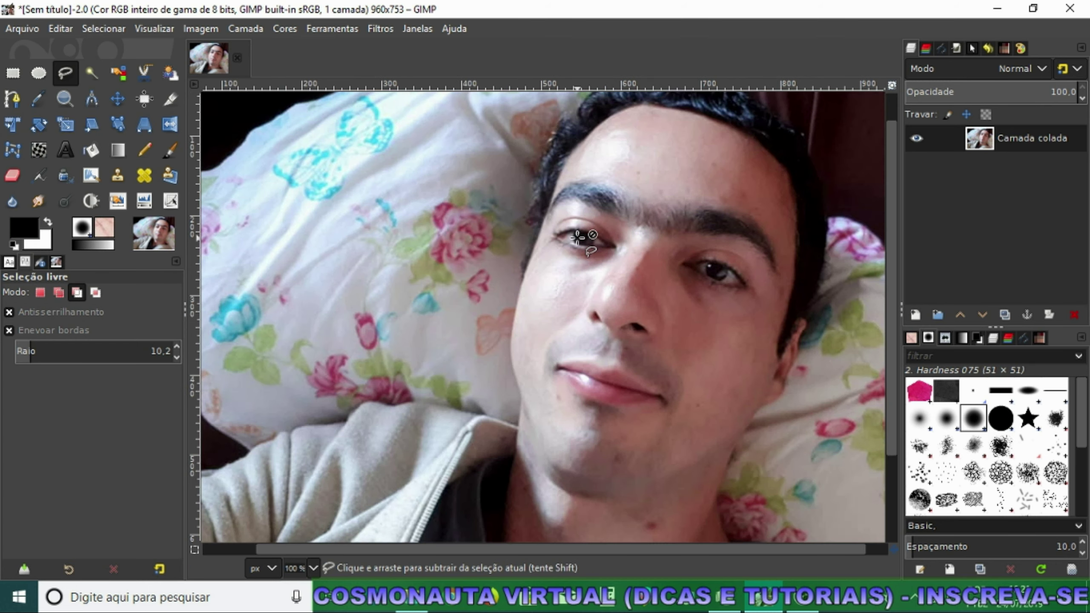
scroll(579, 239, up, 1)
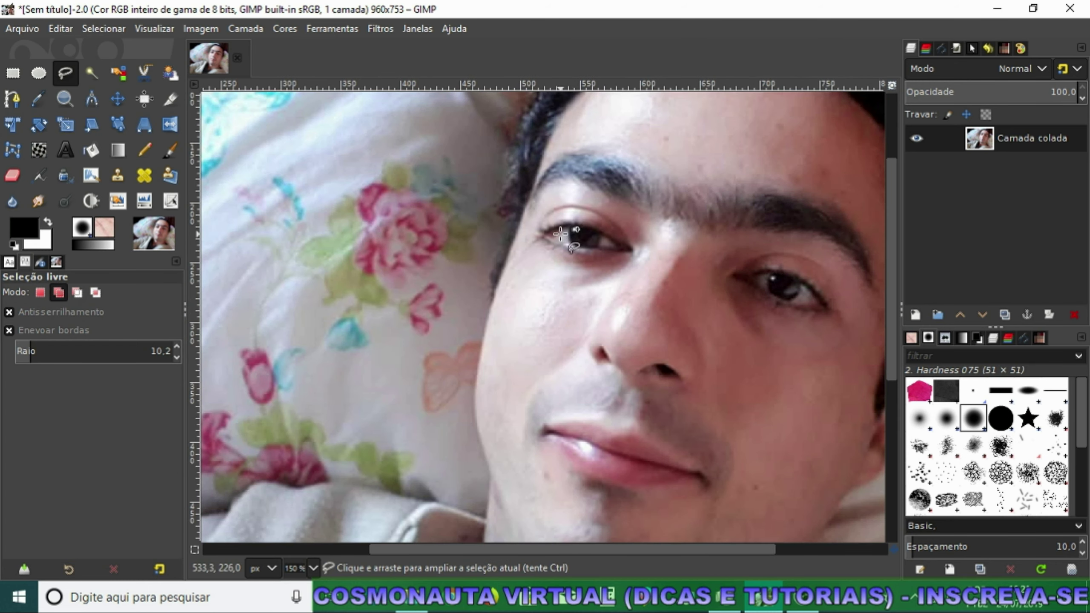
Step: Outline the left eye with a polygon freehand selection and commit it
click(563, 232)
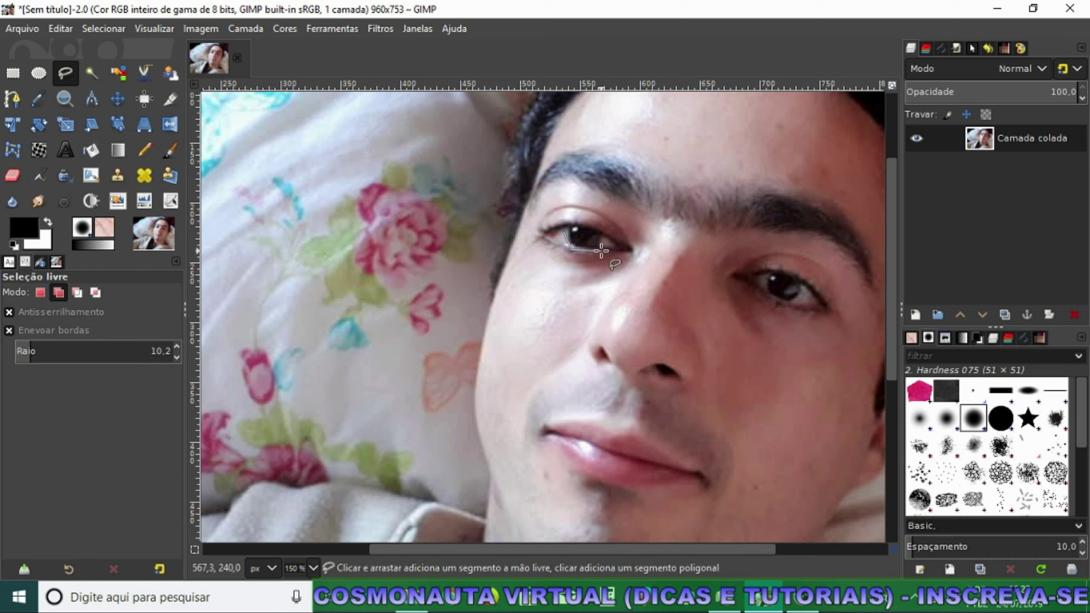
click(572, 250)
click(601, 251)
click(618, 235)
click(602, 219)
click(591, 218)
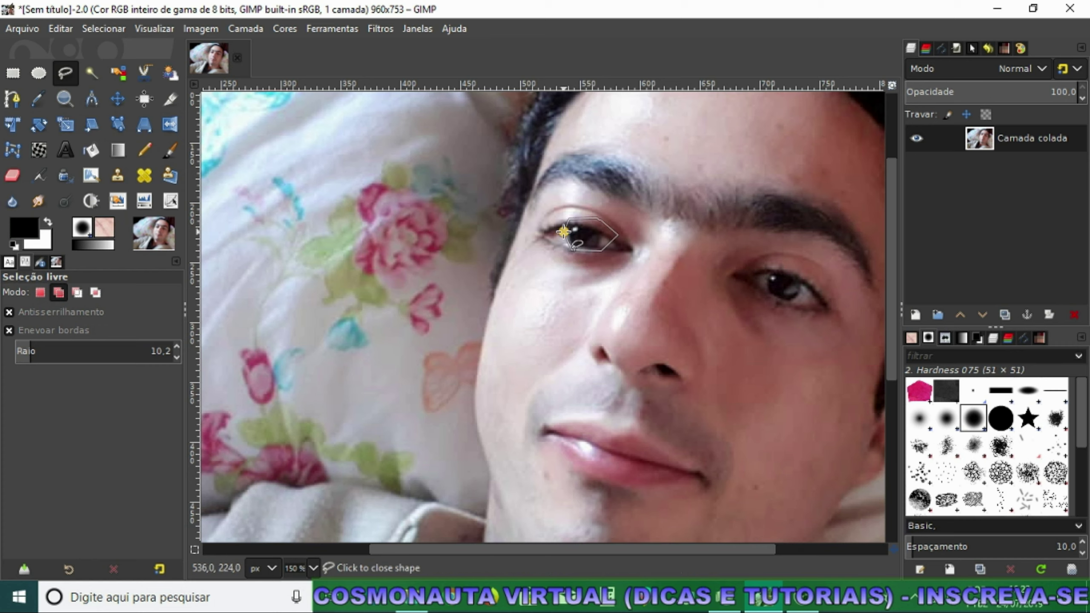
click(563, 232)
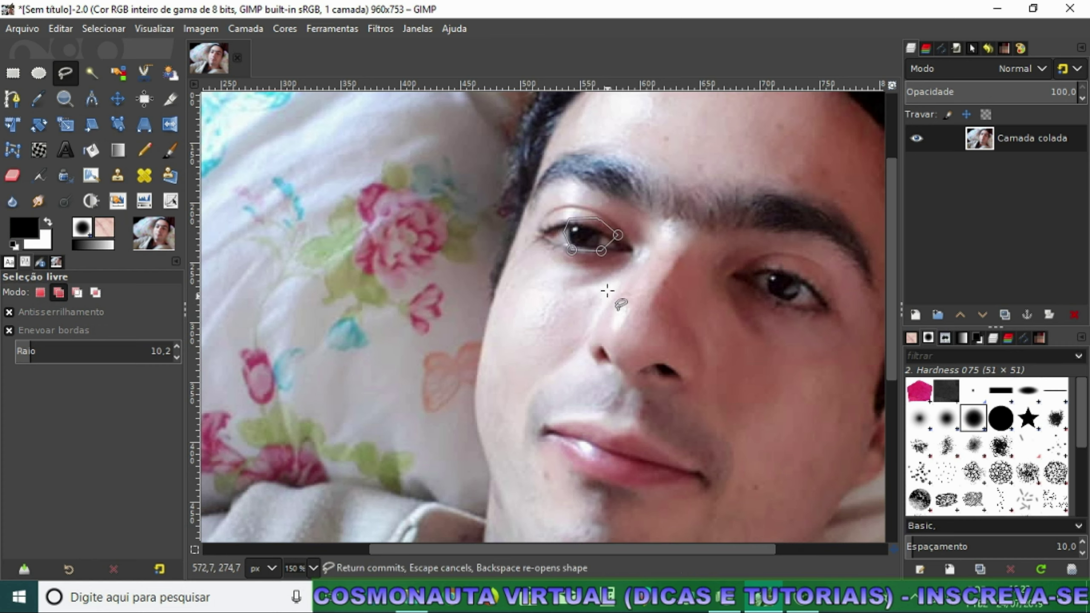
key(Return)
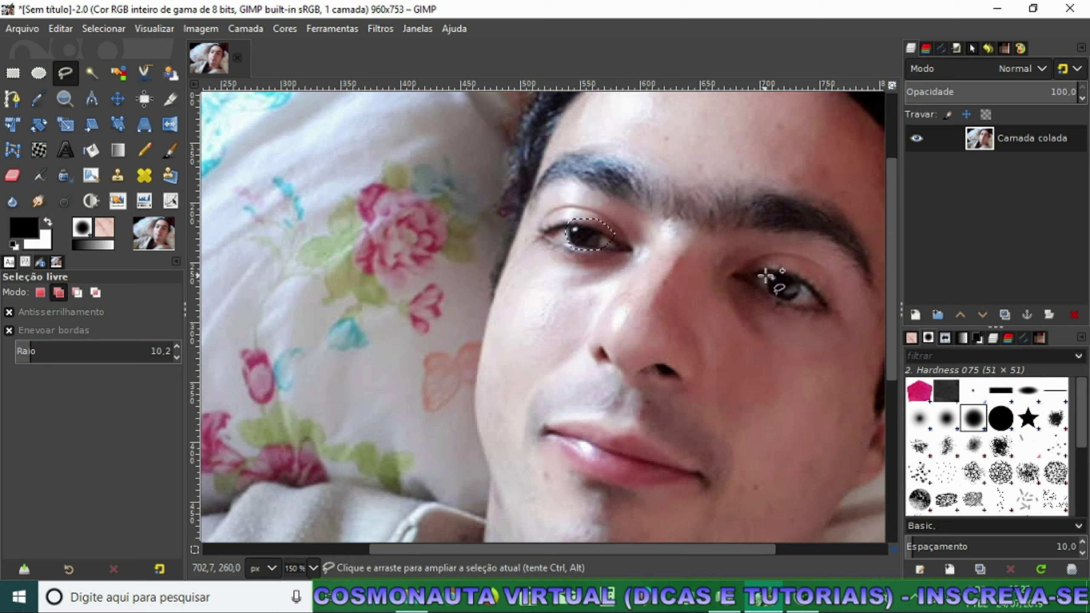
Step: Add a freehand selection around the right eye, then clear the selection
shift+click(769, 269)
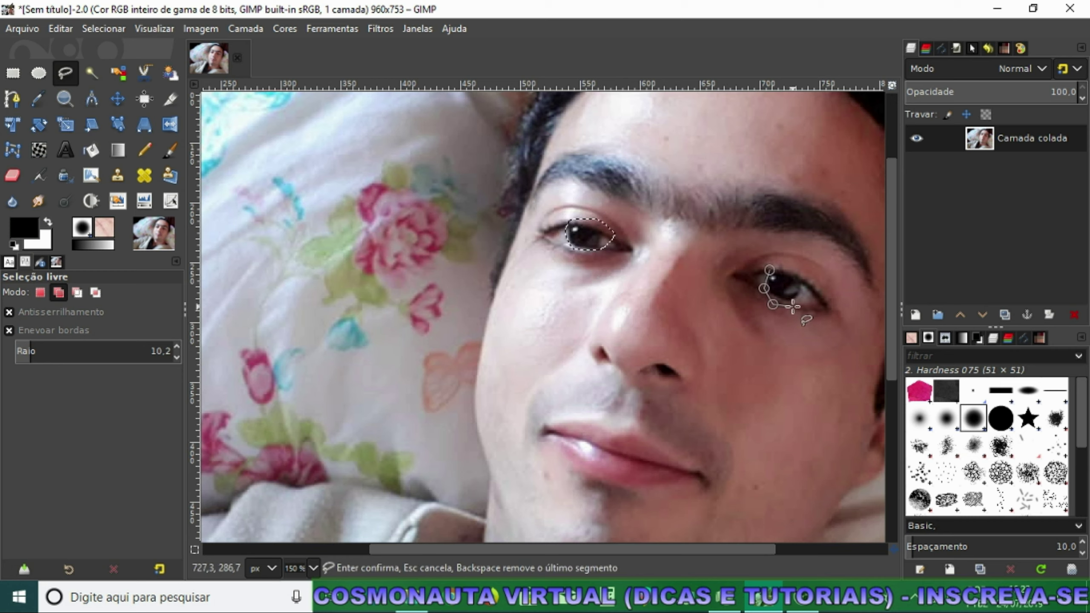
drag(771, 304, 807, 296)
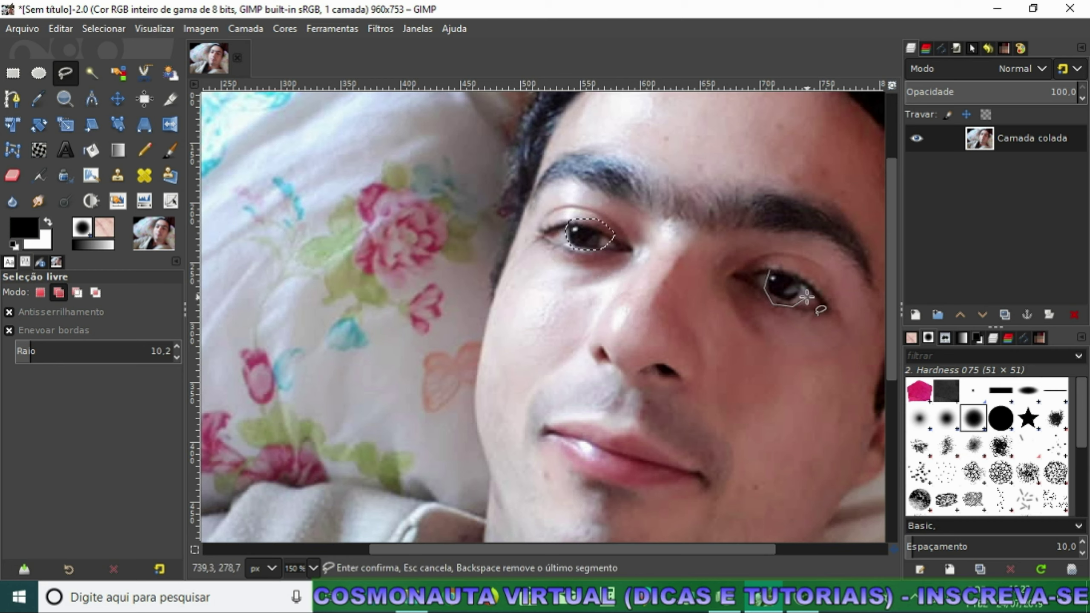
double_click(769, 269)
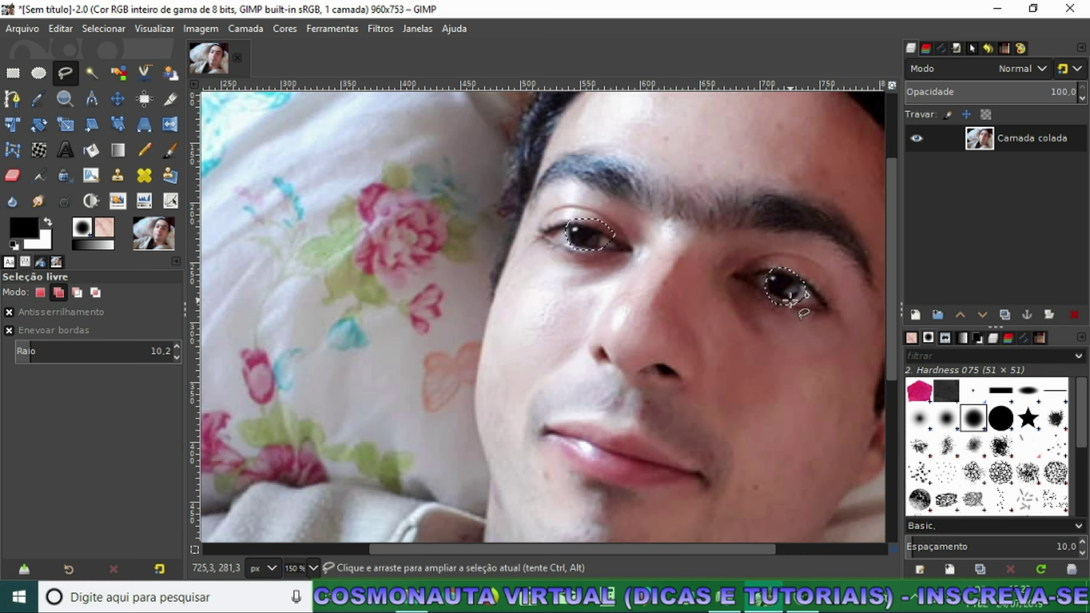
key(ctrl)
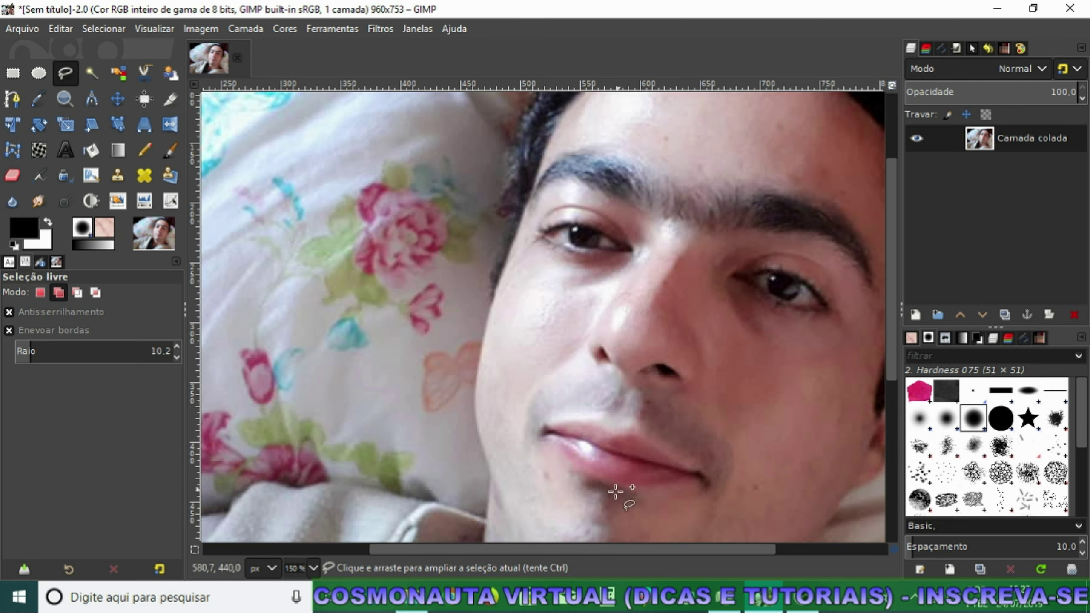
Step: Zoom in and pan the view to centre on the eyes
drag(532, 548, 572, 547)
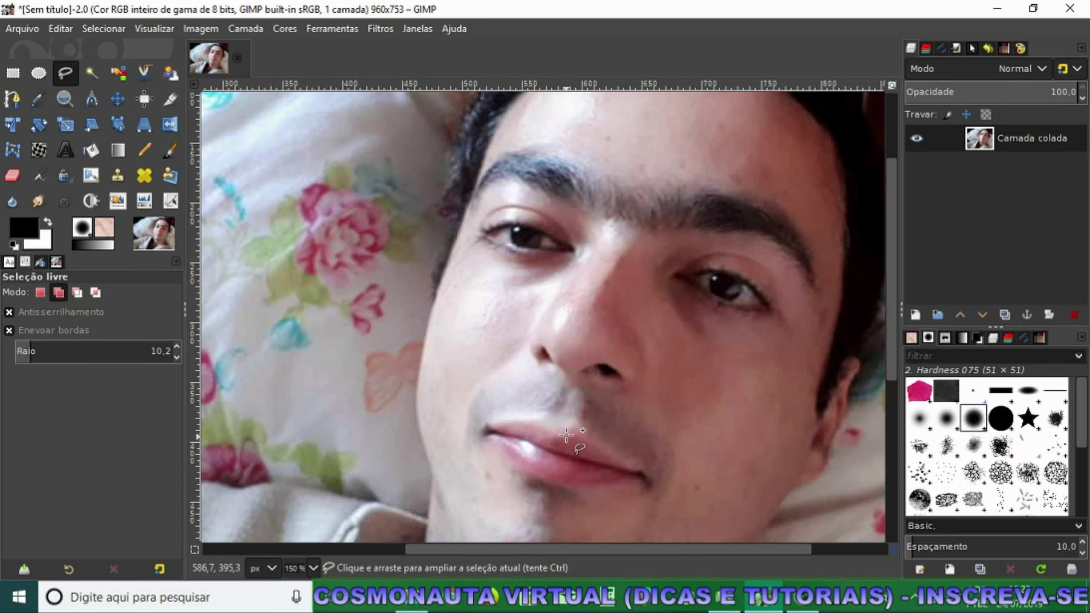
scroll(609, 385, up, 1)
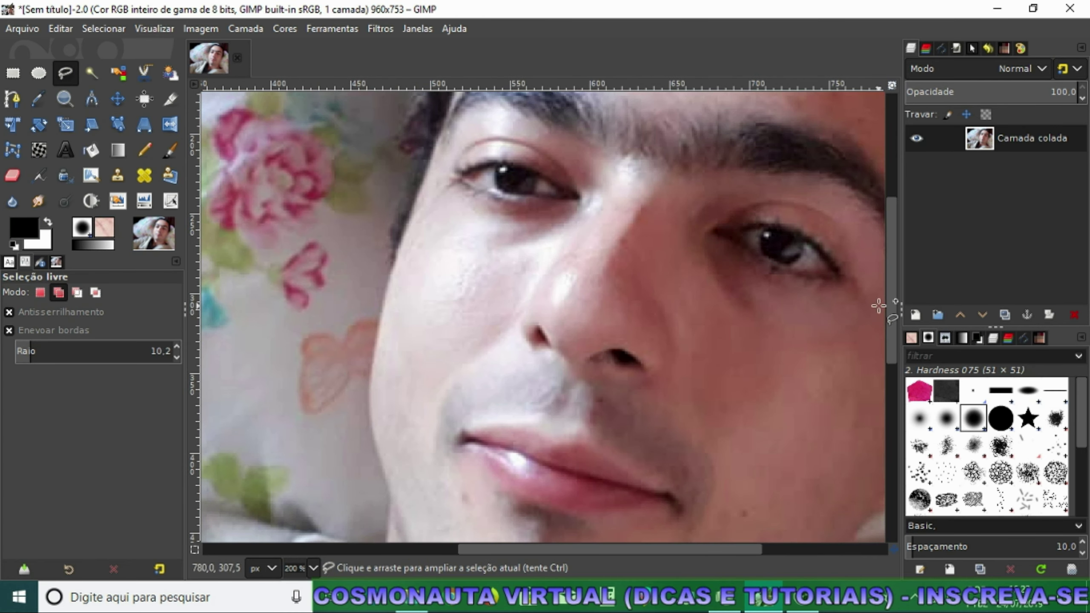
drag(890, 317, 887, 300)
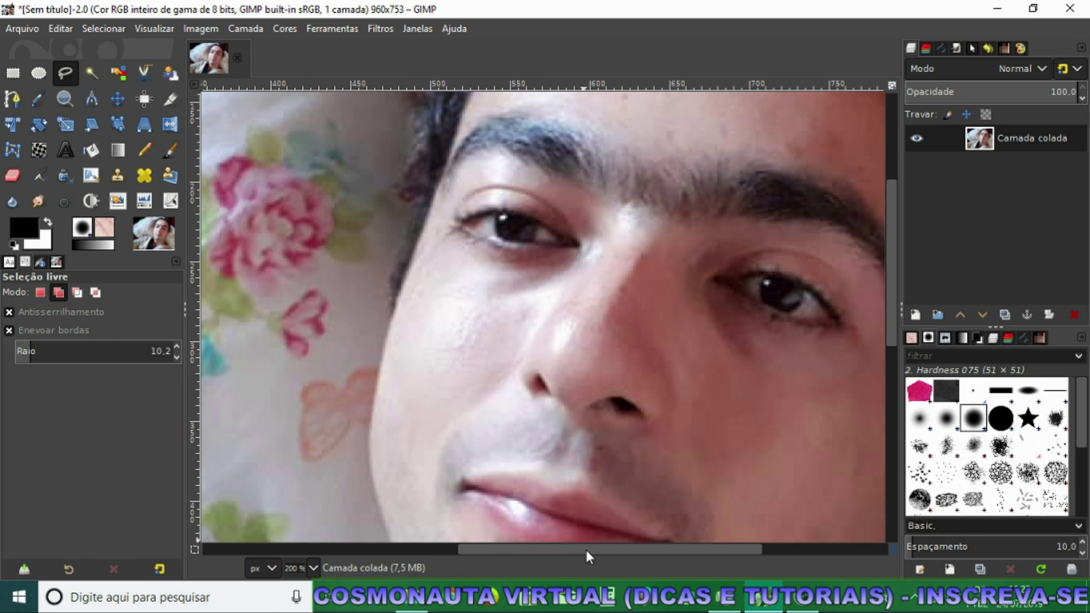
drag(585, 549, 602, 548)
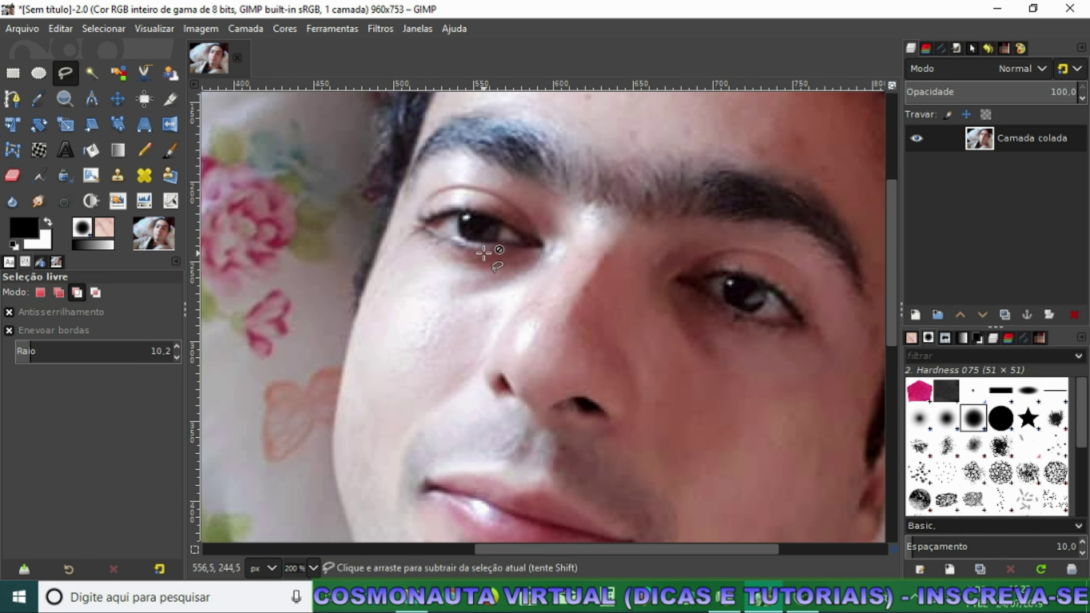
scroll(480, 241, up, 1)
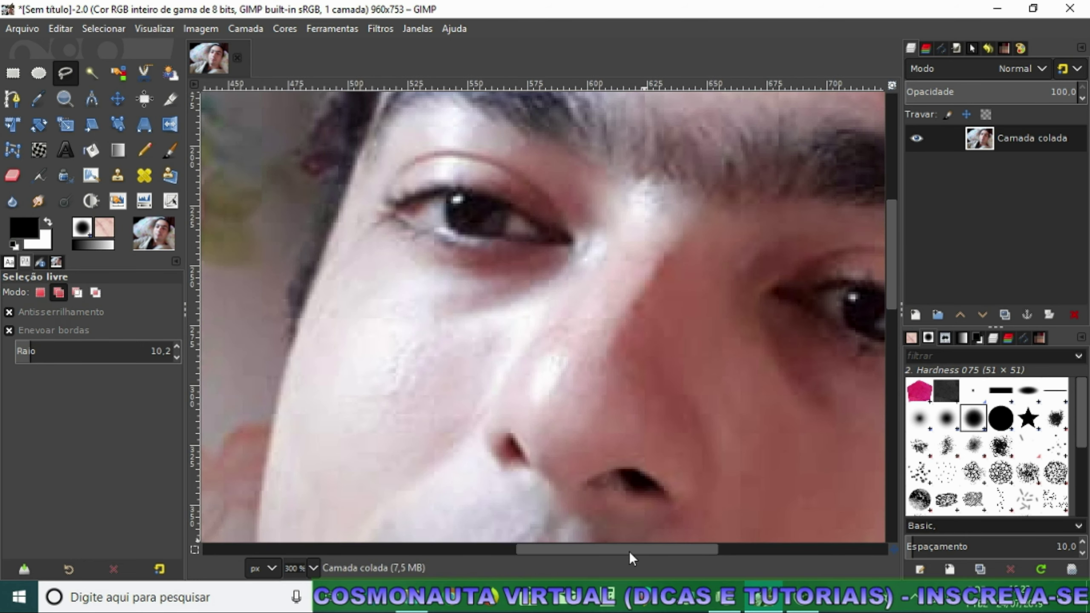
drag(628, 552, 655, 546)
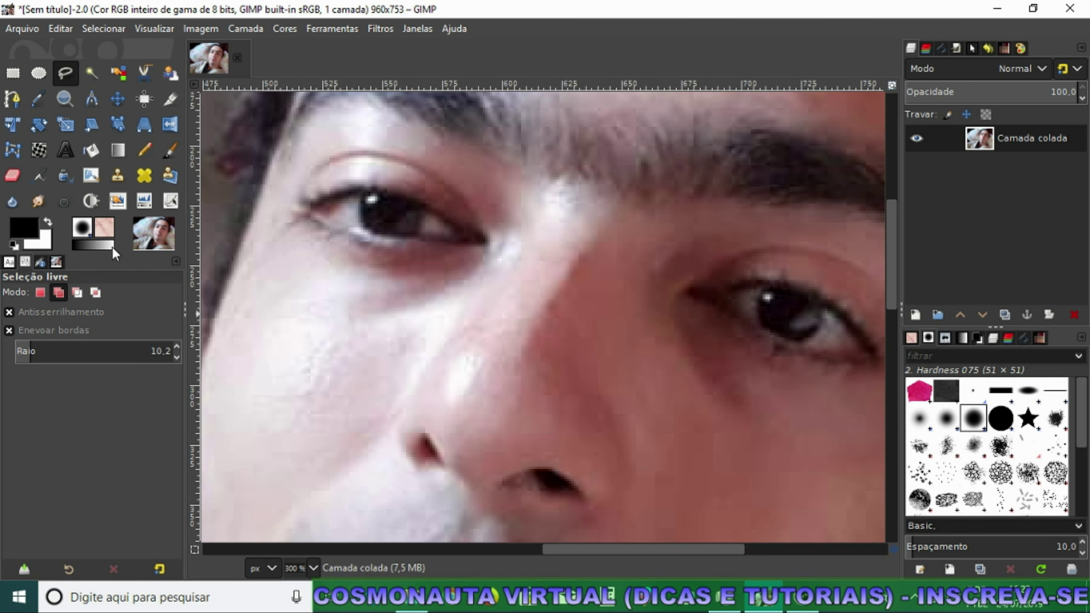
Step: Draw a closed vector path with curved segments around the left eye's pupil
click(13, 101)
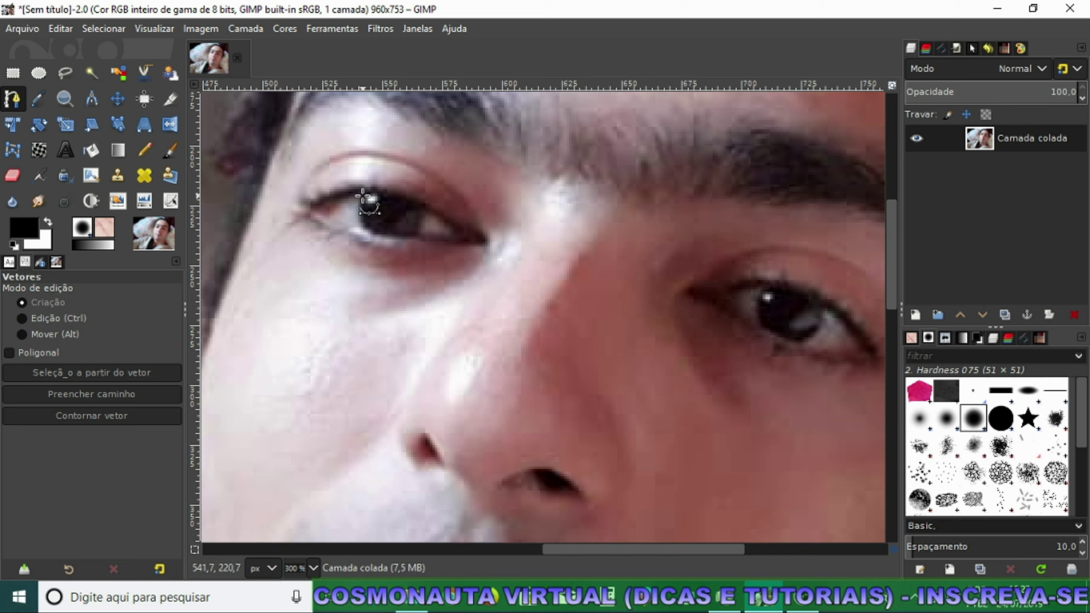
click(362, 227)
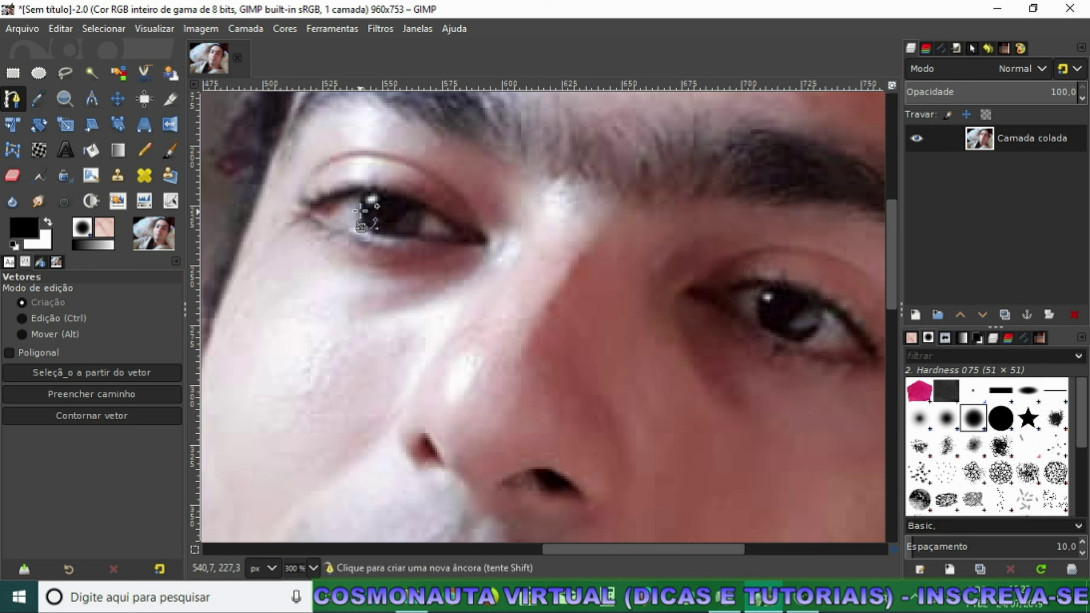
click(362, 189)
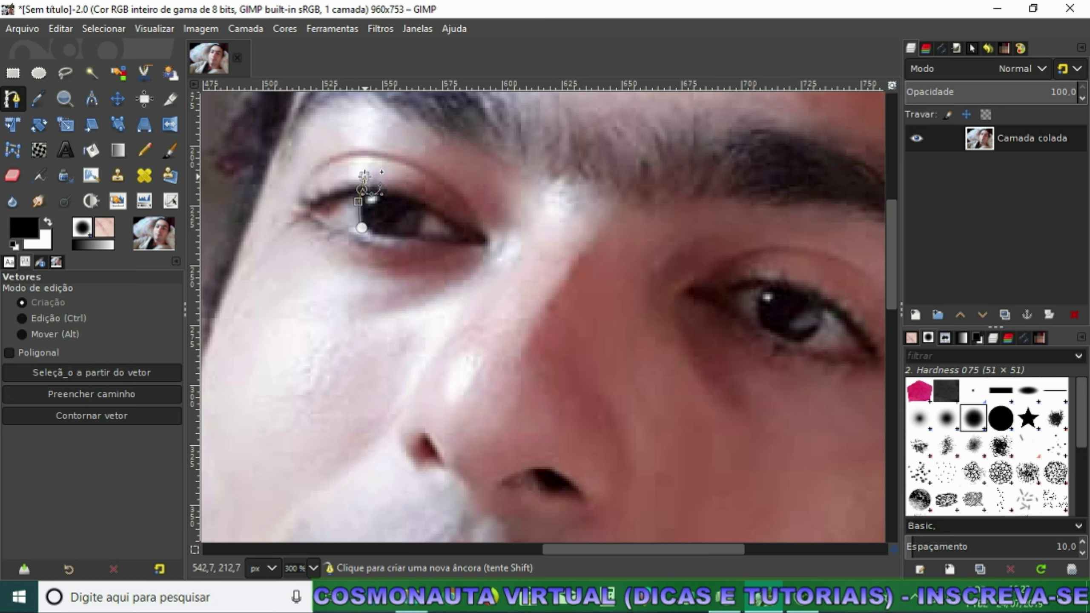
drag(364, 174, 368, 176)
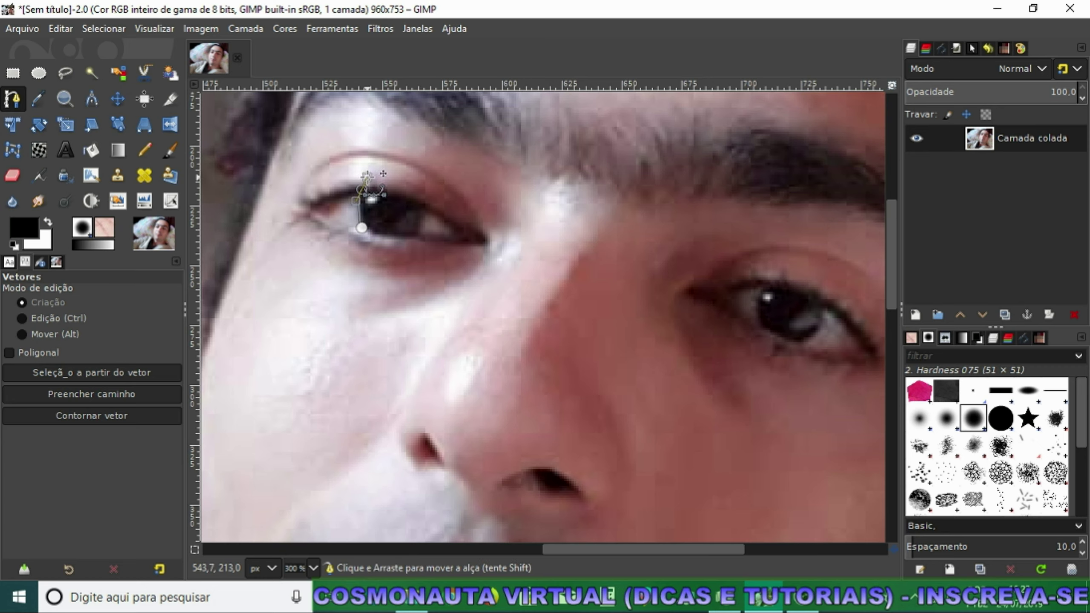
drag(364, 177, 362, 189)
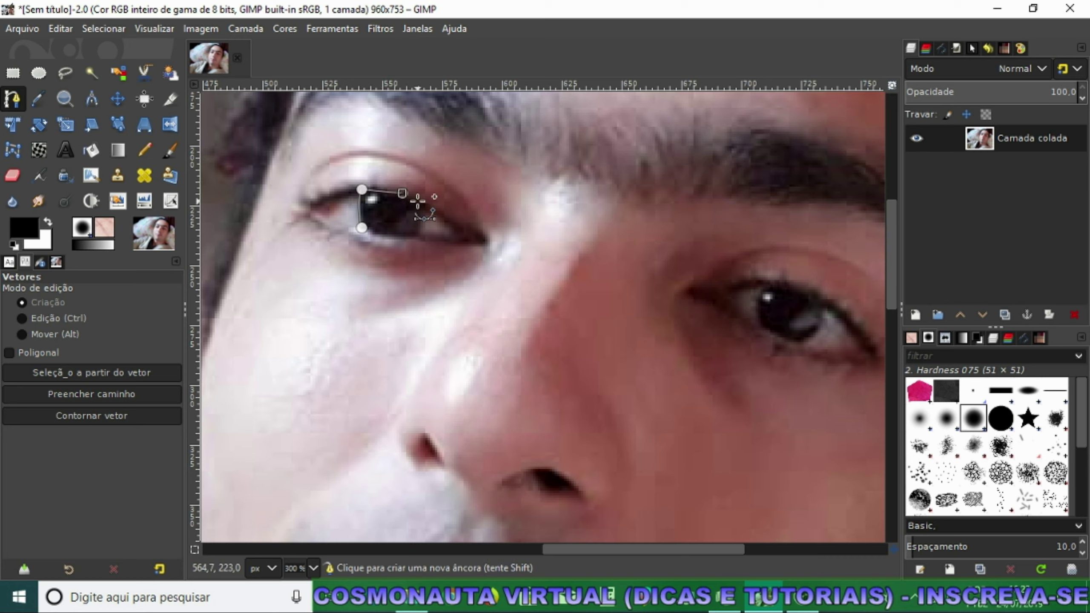
click(402, 194)
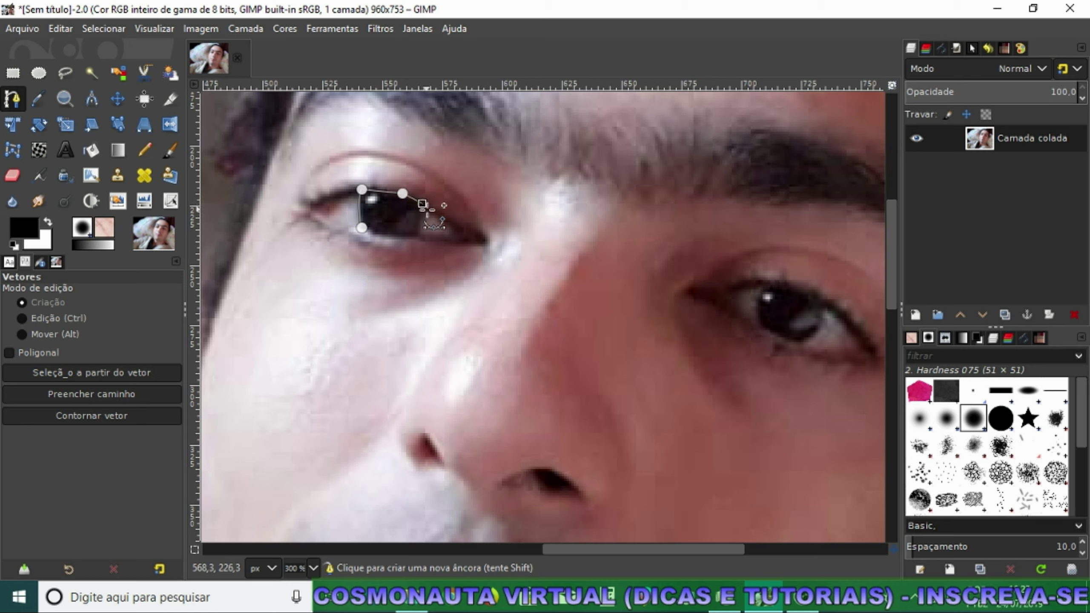
click(421, 233)
click(395, 246)
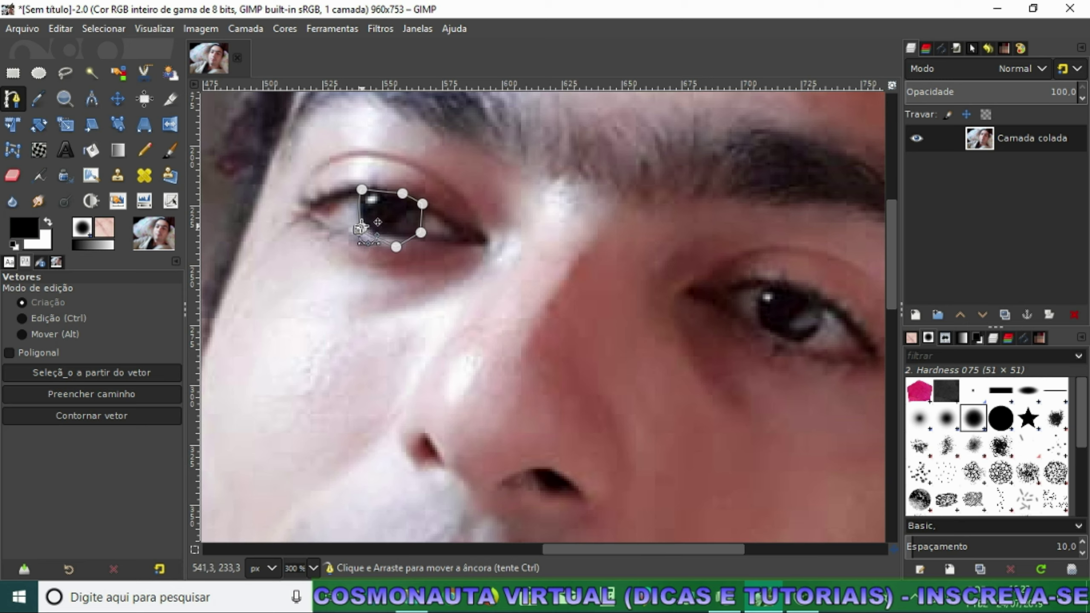
click(362, 227)
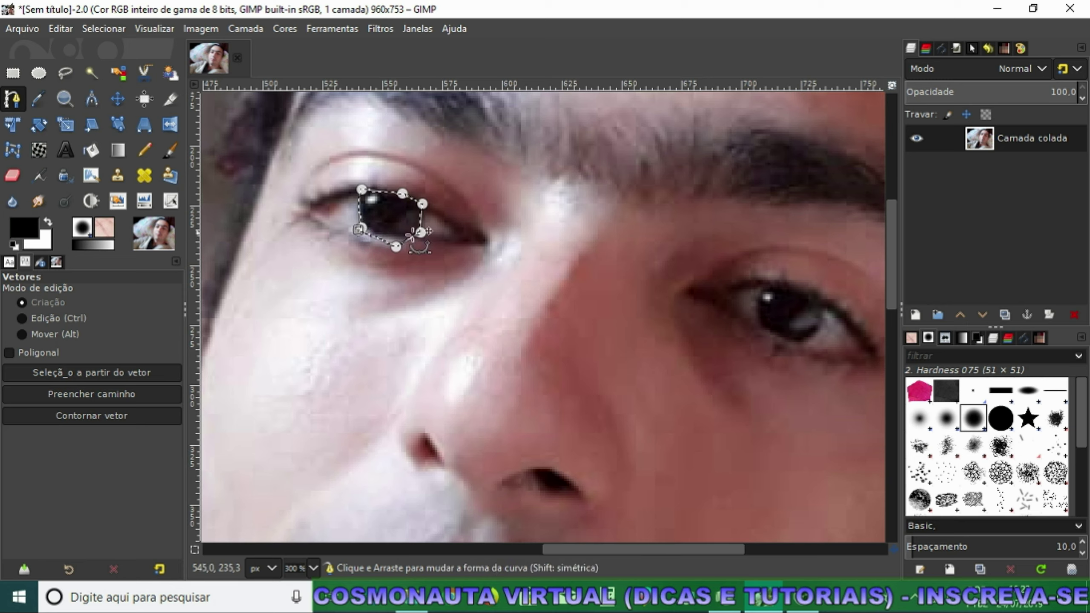
Step: Undo the stray anchors placed on the right eye and extend the path
click(760, 291)
key(ctrl+z)
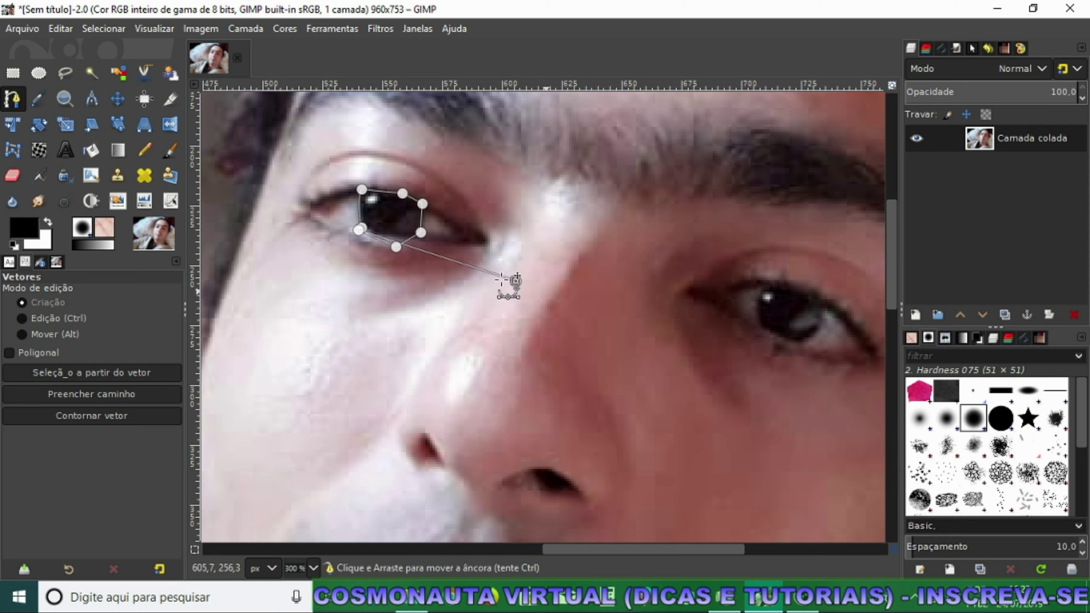
click(766, 297)
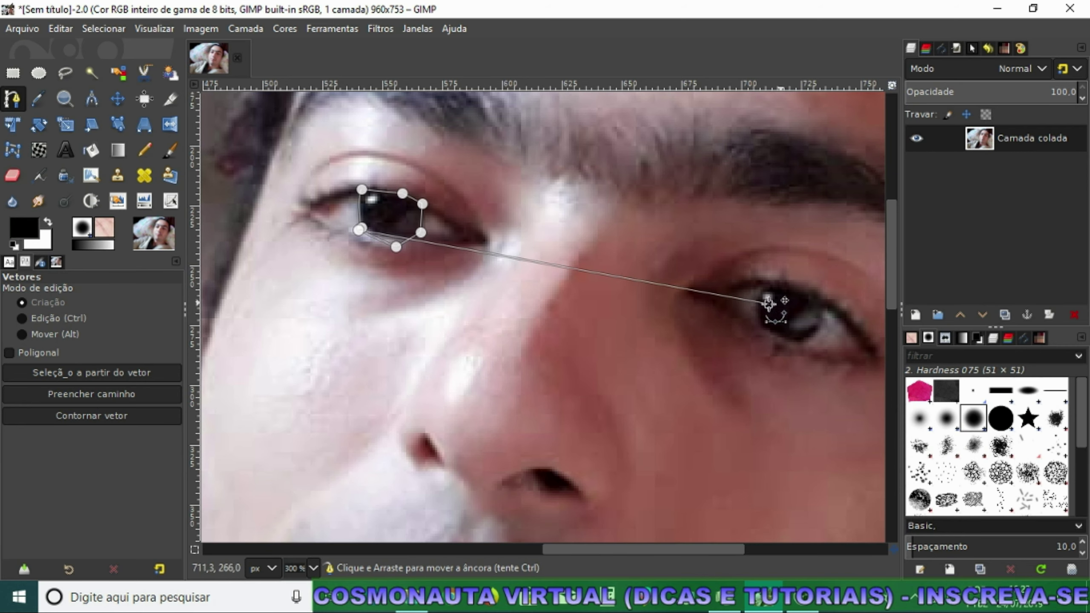
key(ctrl+z)
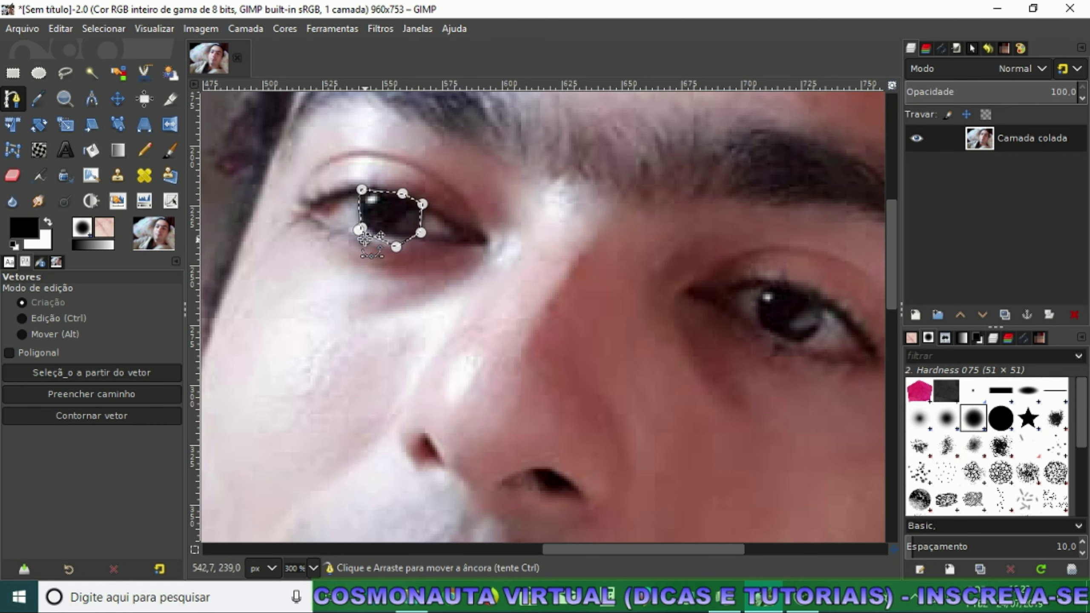
mouse_move(424, 252)
mouse_down()
mouse_move(893, 298)
mouse_move(355, 232)
mouse_move(787, 328)
mouse_up()
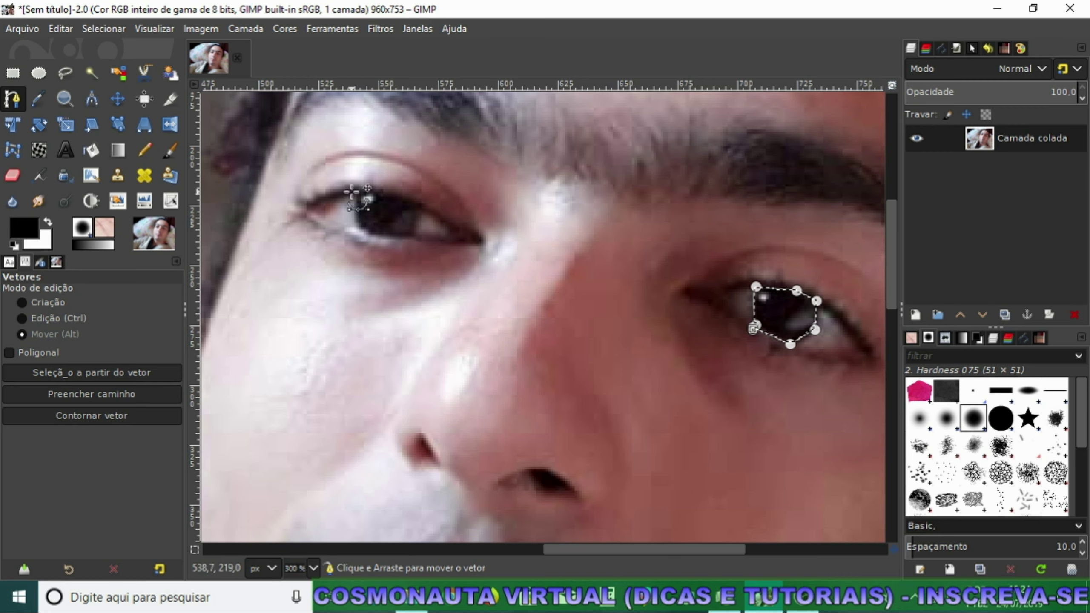
Step: Return the Paths tool to Design mode and show the Paths list
click(23, 303)
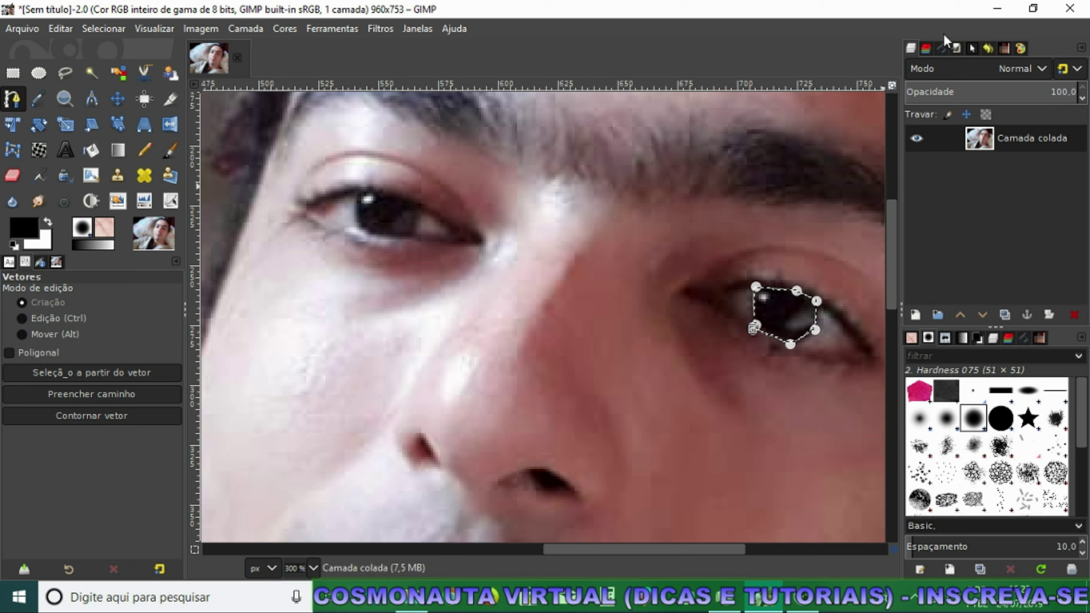
click(942, 48)
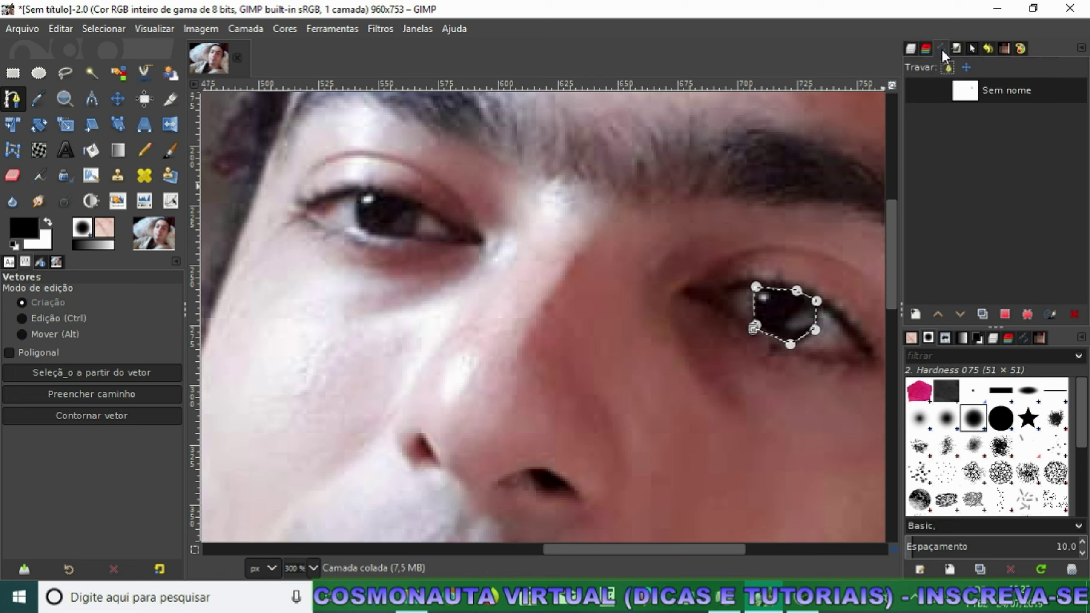
Step: Delete the unnamed right-eye path and draw a closed path around the left pupil
click(976, 95)
click(1074, 314)
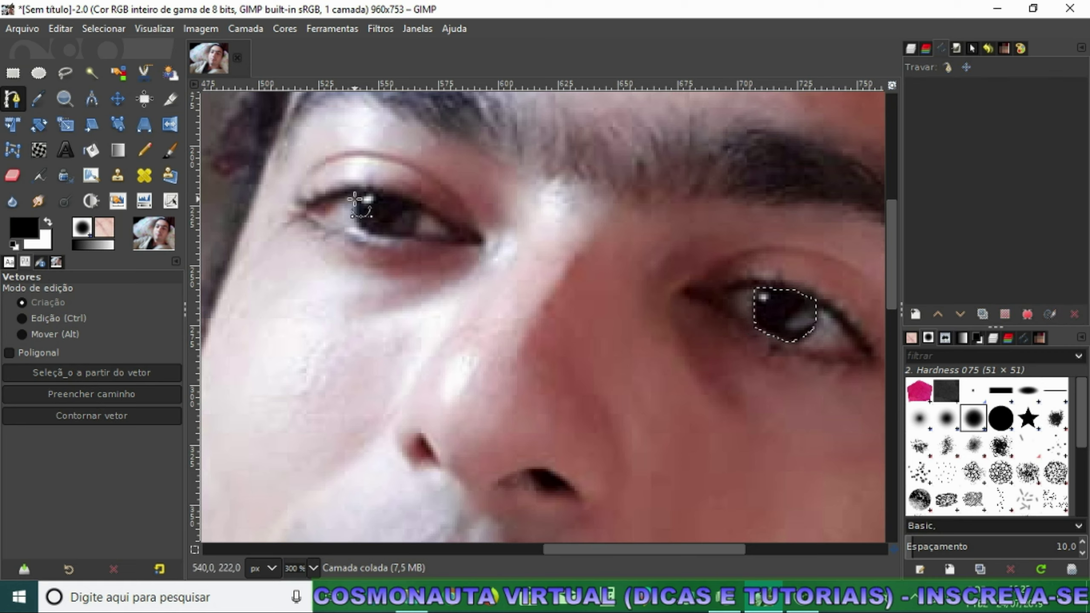
click(354, 196)
click(357, 227)
click(384, 241)
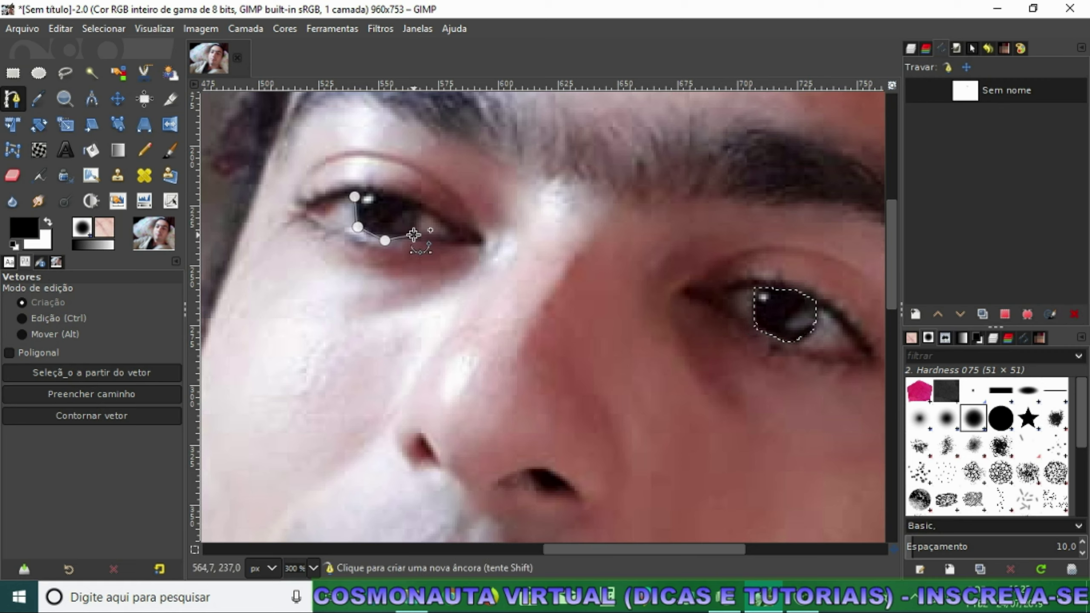
click(419, 213)
click(374, 192)
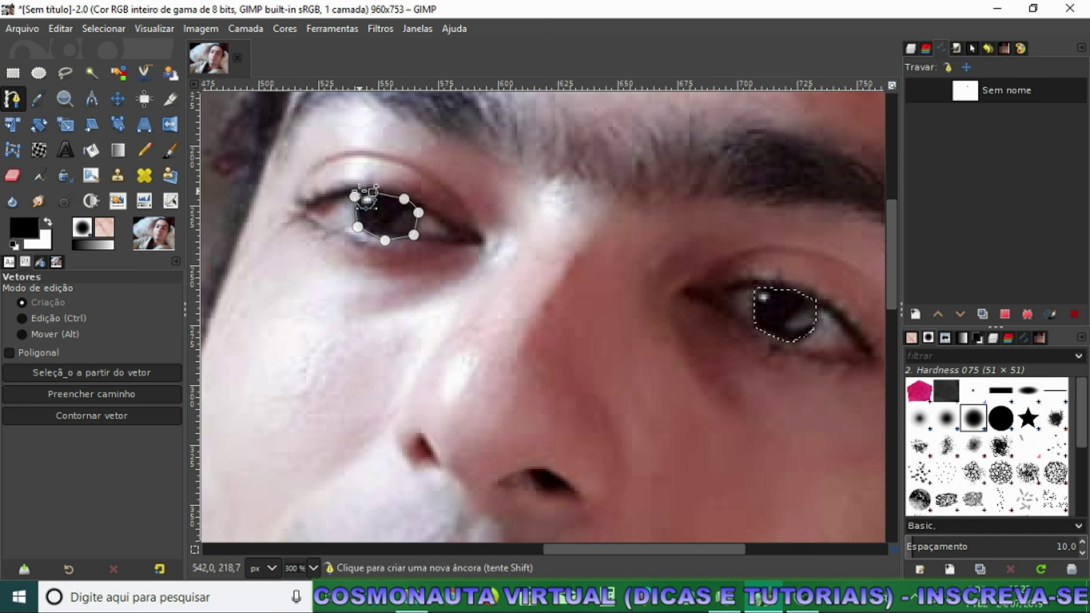
ctrl+click(356, 195)
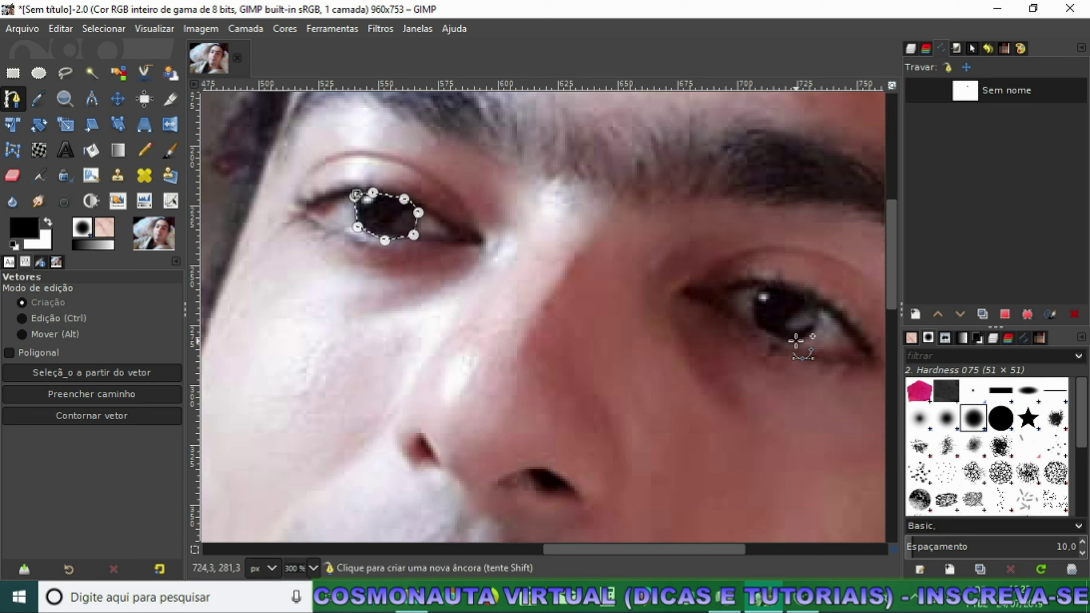
Step: Undo and redraw the left-pupil path with anchors along the eyelids and pupil edge
key(ctrl)
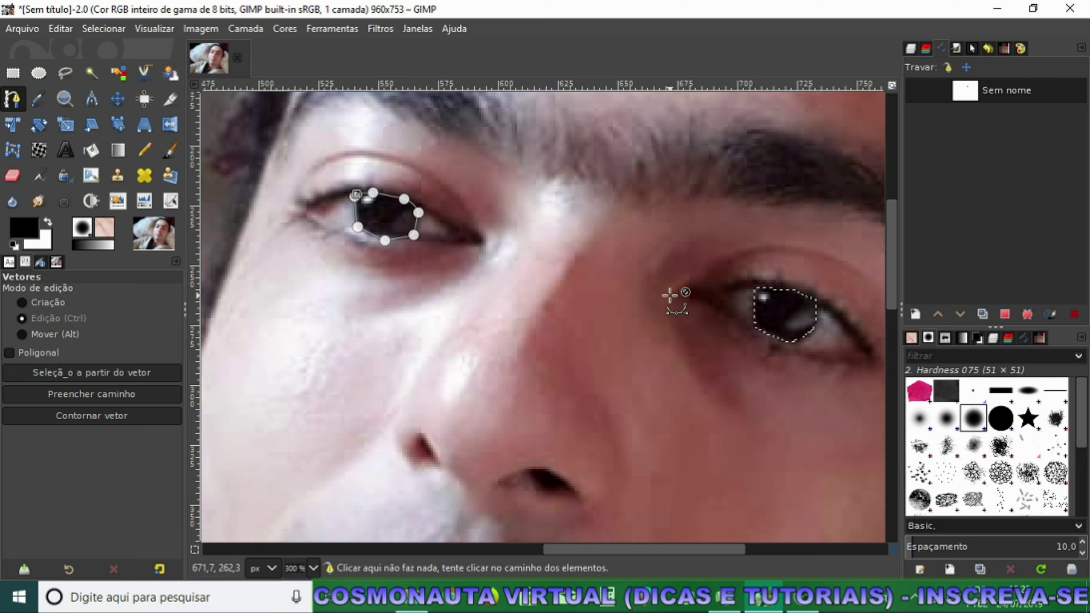
key(ctrl+z)
key(ctrl+z)
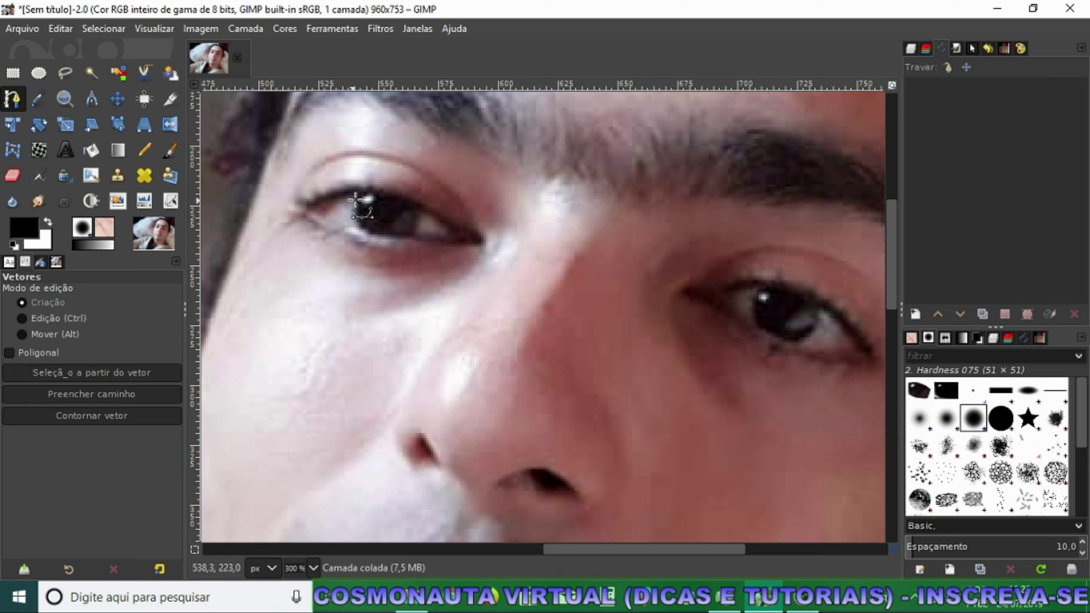
click(356, 229)
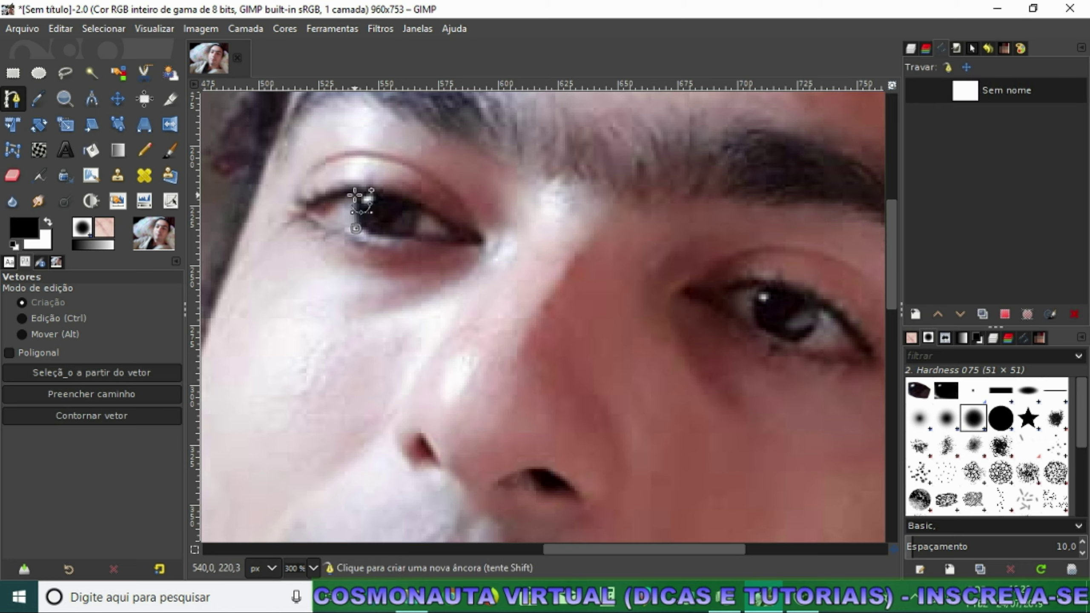
click(357, 192)
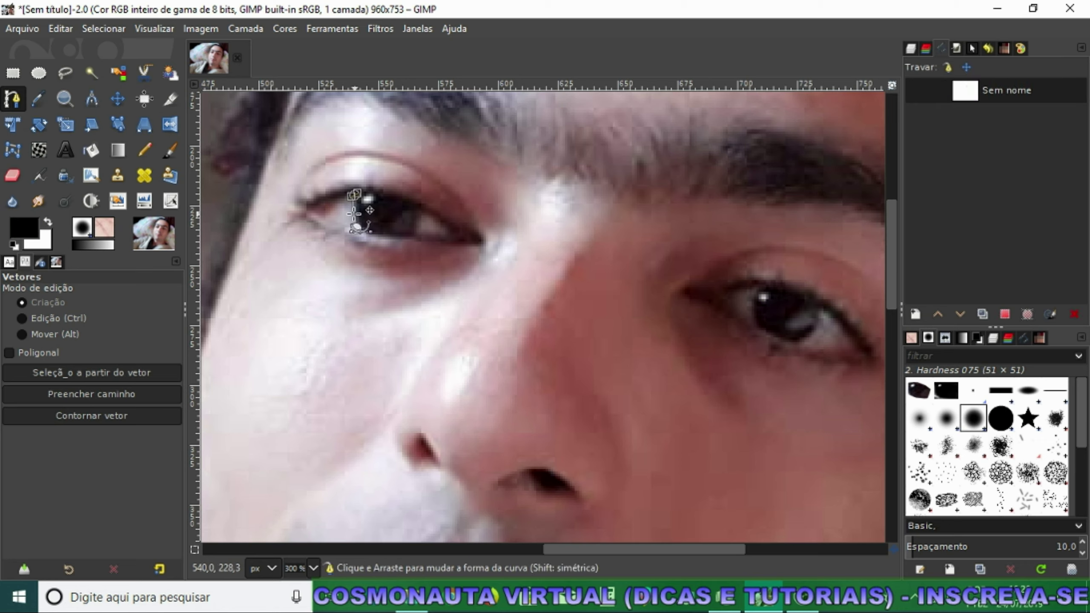
click(383, 191)
click(408, 198)
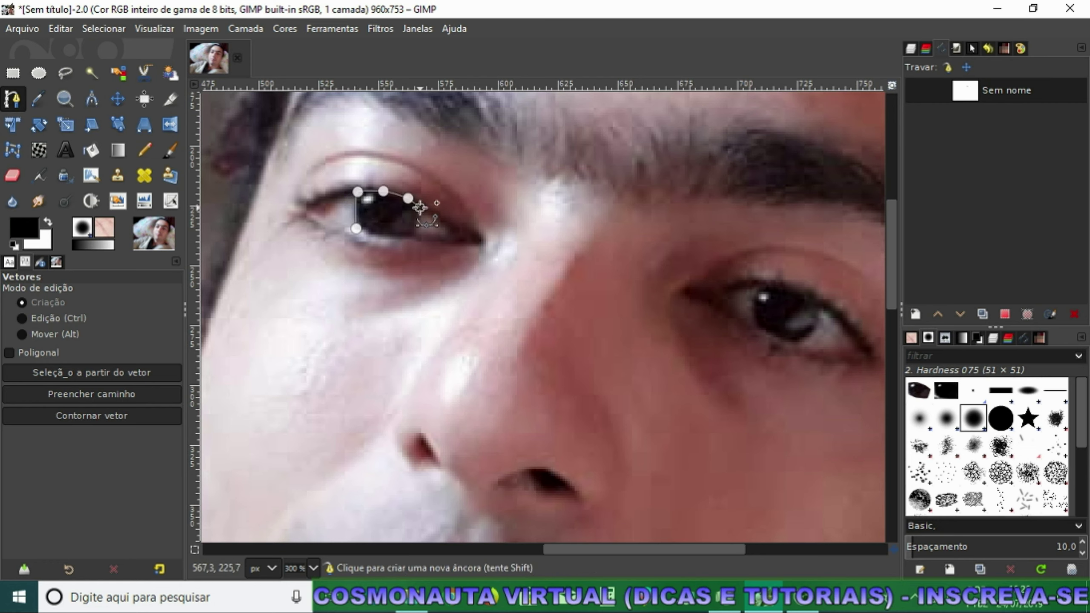
click(419, 229)
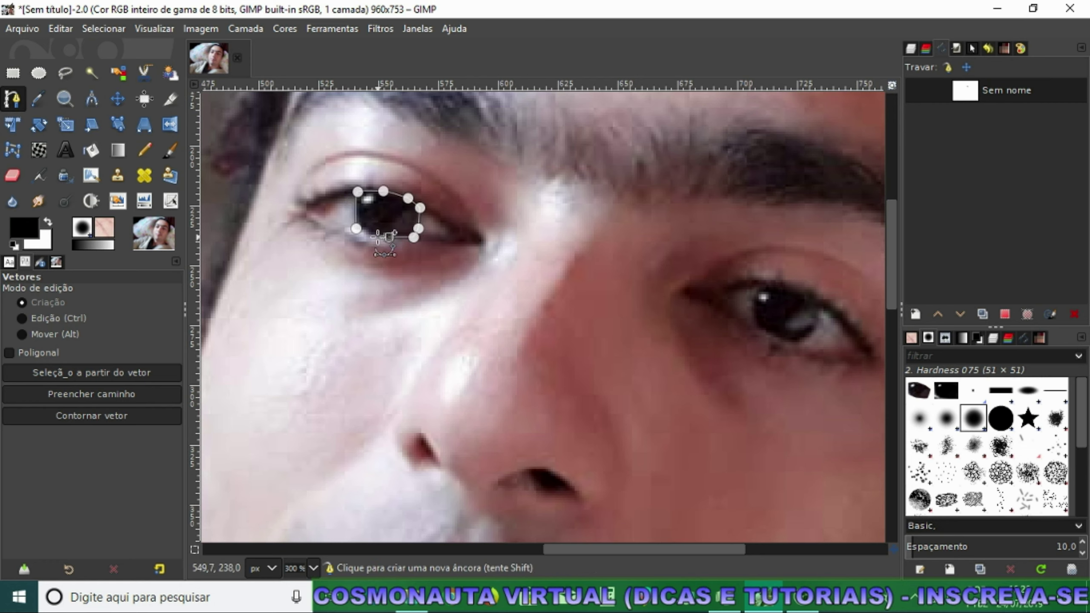
click(388, 237)
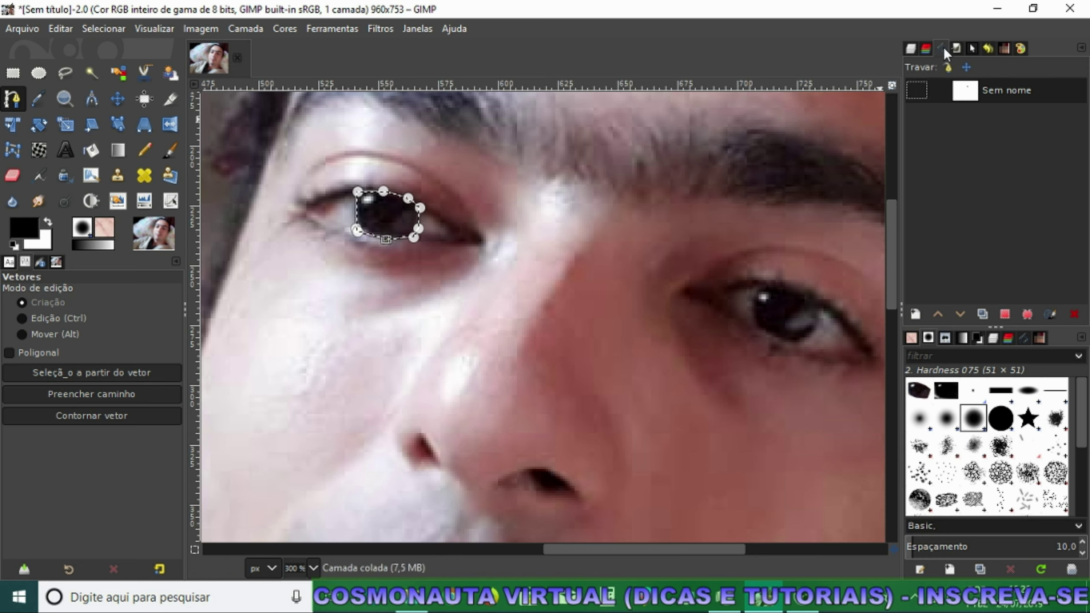
Step: Delete the path while keeping the left-pupil selection
click(911, 49)
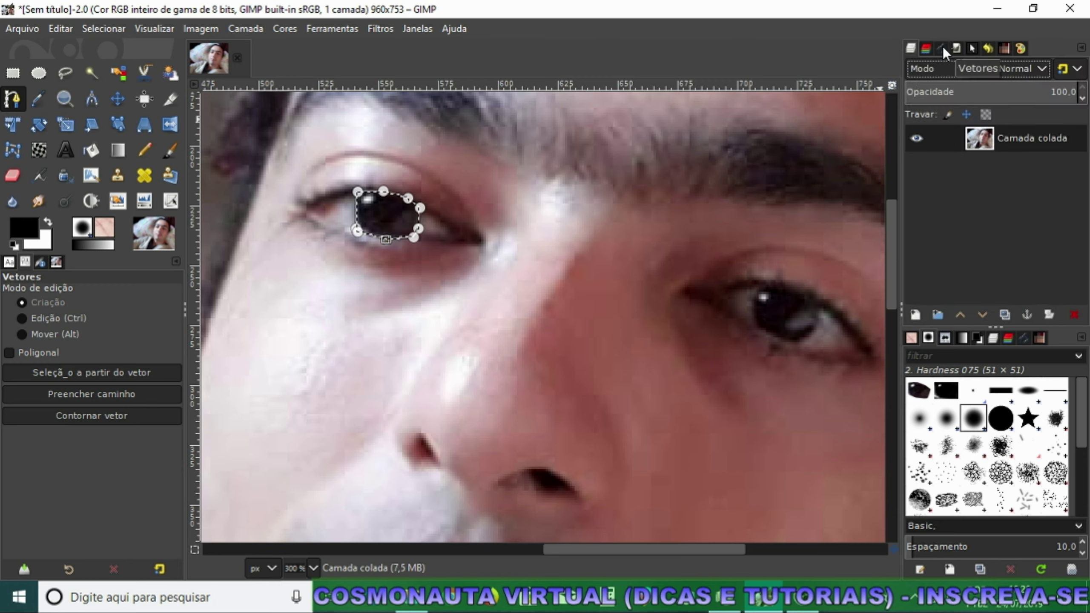
click(942, 48)
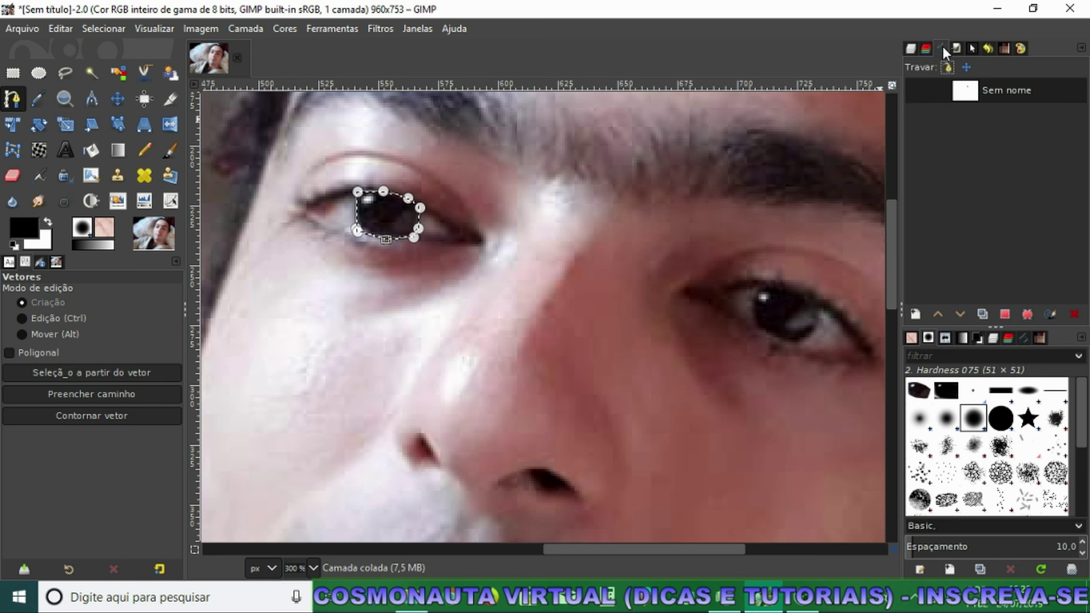
click(1075, 317)
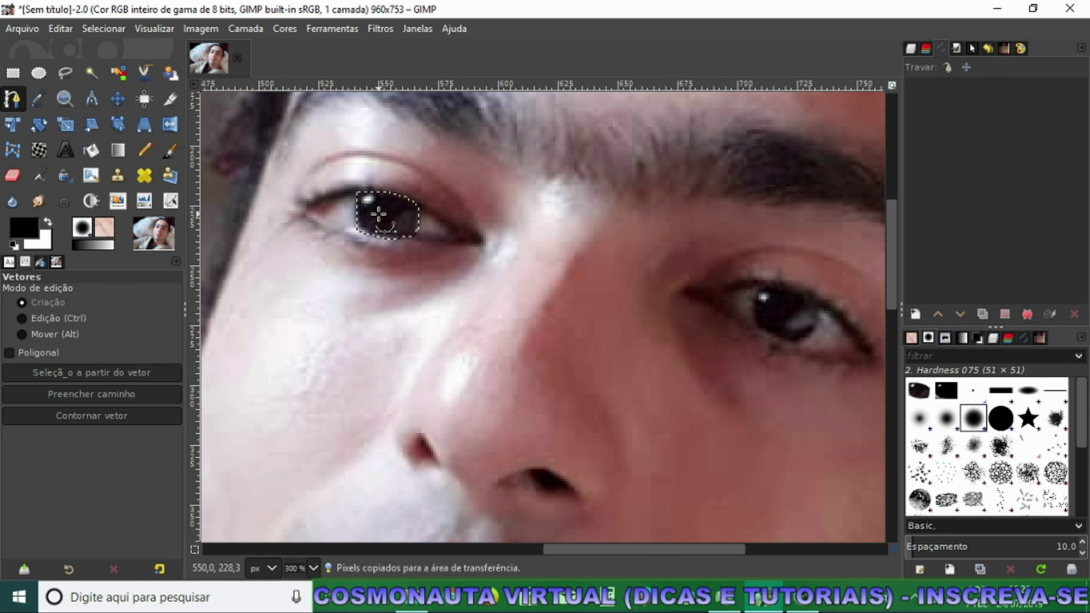
Step: Paste the pupil and turn the floating selection into new layer Camada colada #1
key(ctrl+v)
click(910, 48)
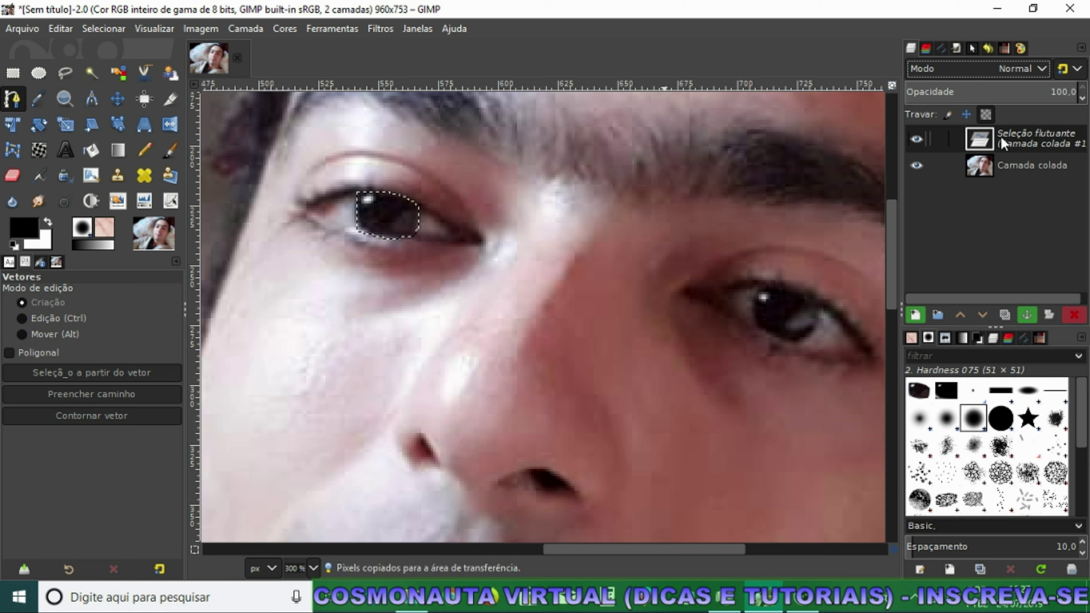
click(979, 139)
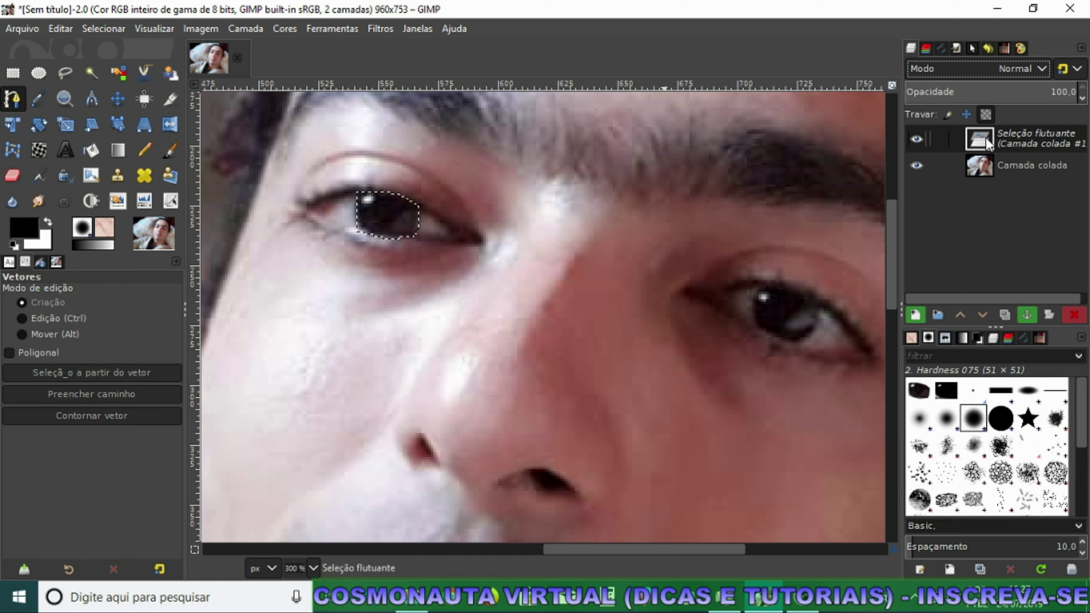
right_click(979, 144)
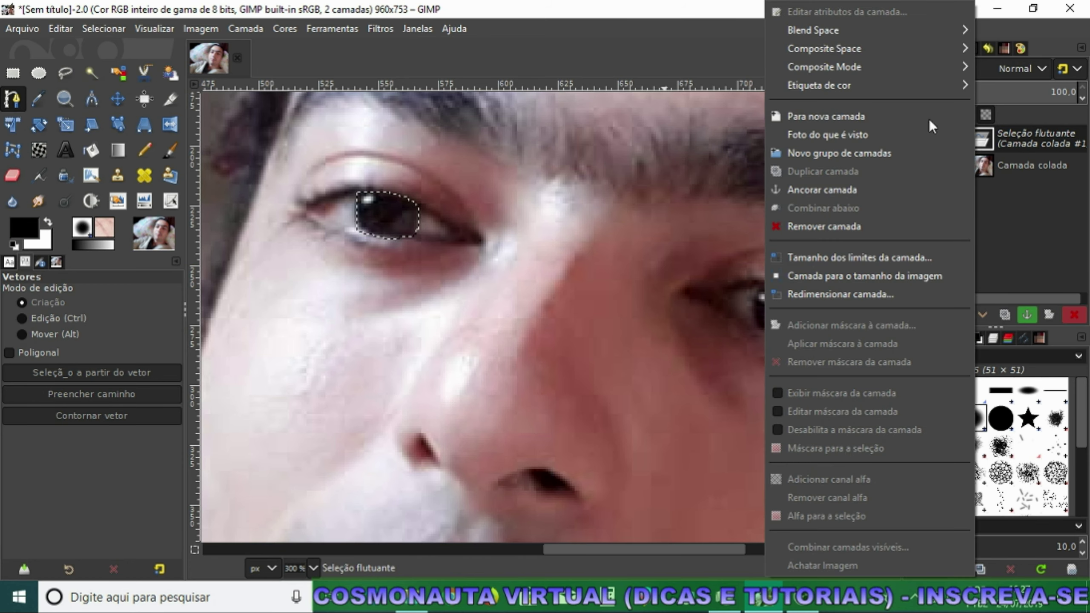
click(833, 119)
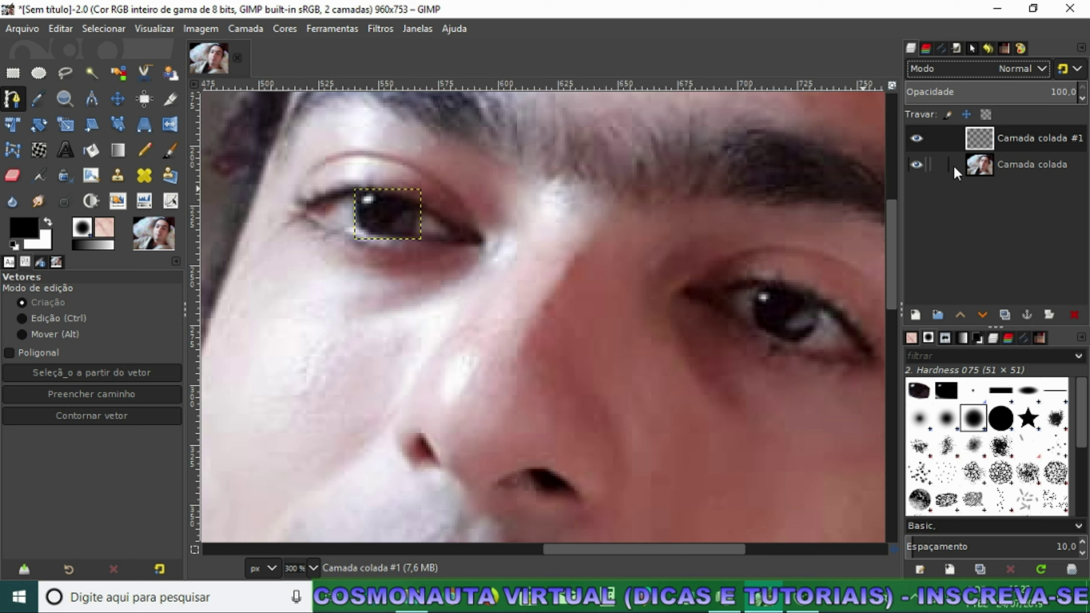
Step: On the Camada colada layer, trace a closed path around the right eye and convert it to a selection
click(978, 167)
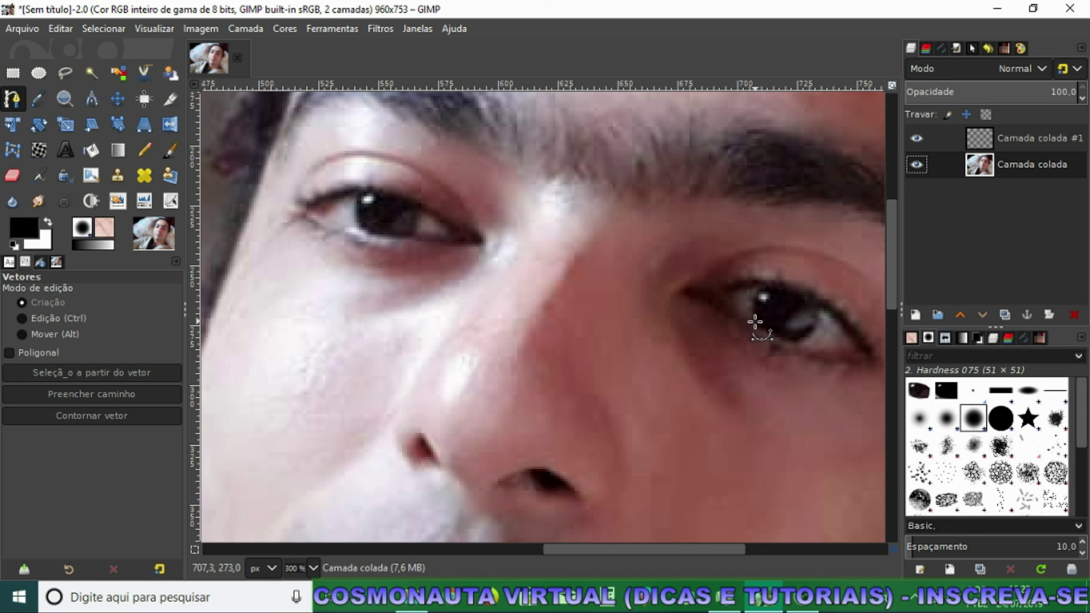
click(755, 322)
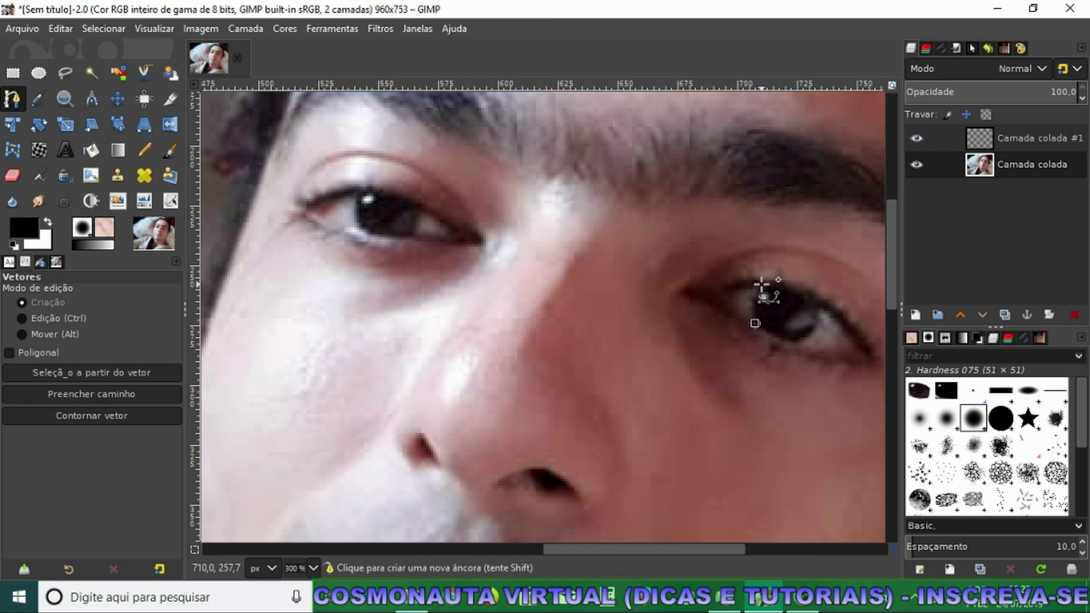
mouse_move(762, 283)
mouse_down()
mouse_move(776, 278)
mouse_move(763, 284)
mouse_up()
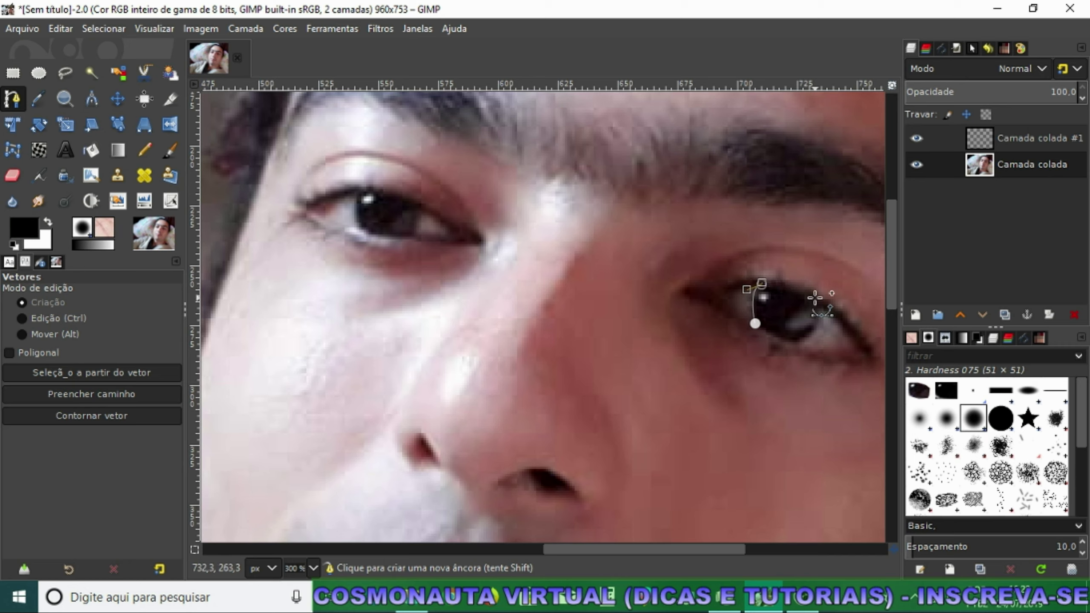
click(815, 297)
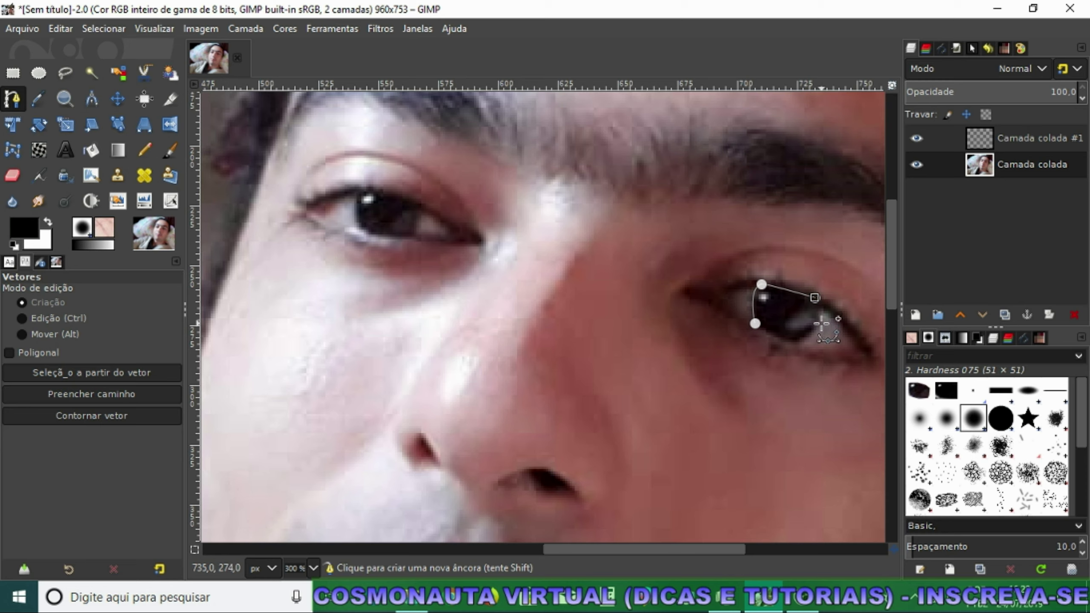
drag(815, 297, 814, 331)
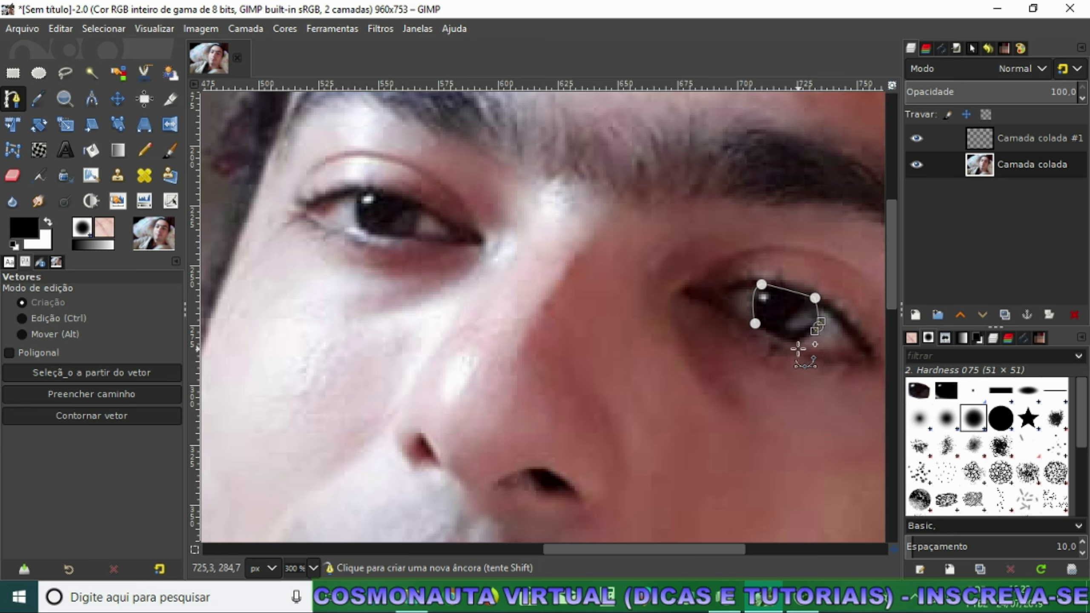
click(818, 326)
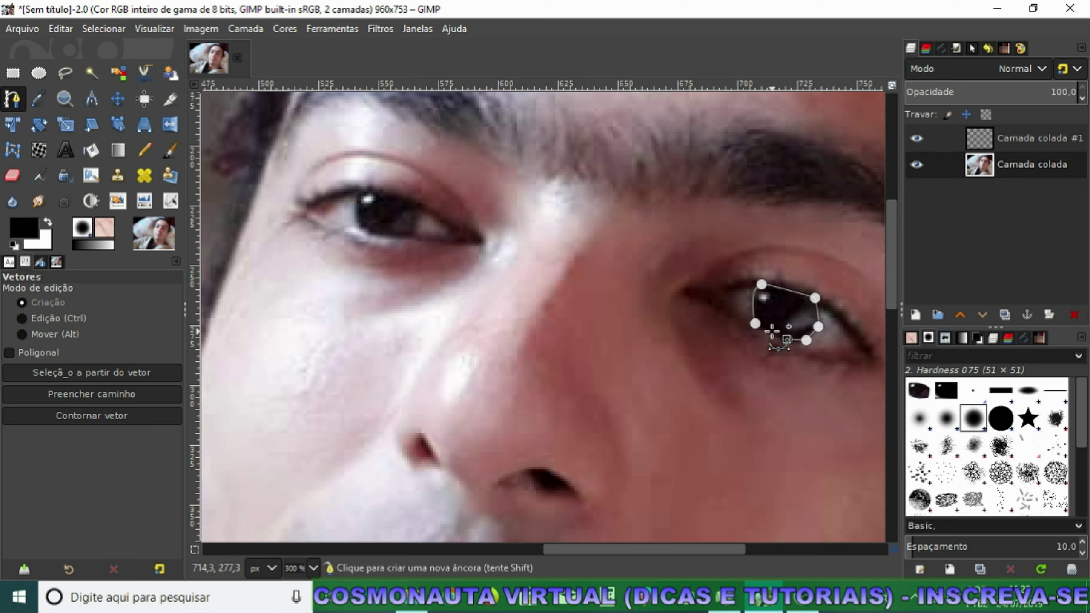
click(786, 339)
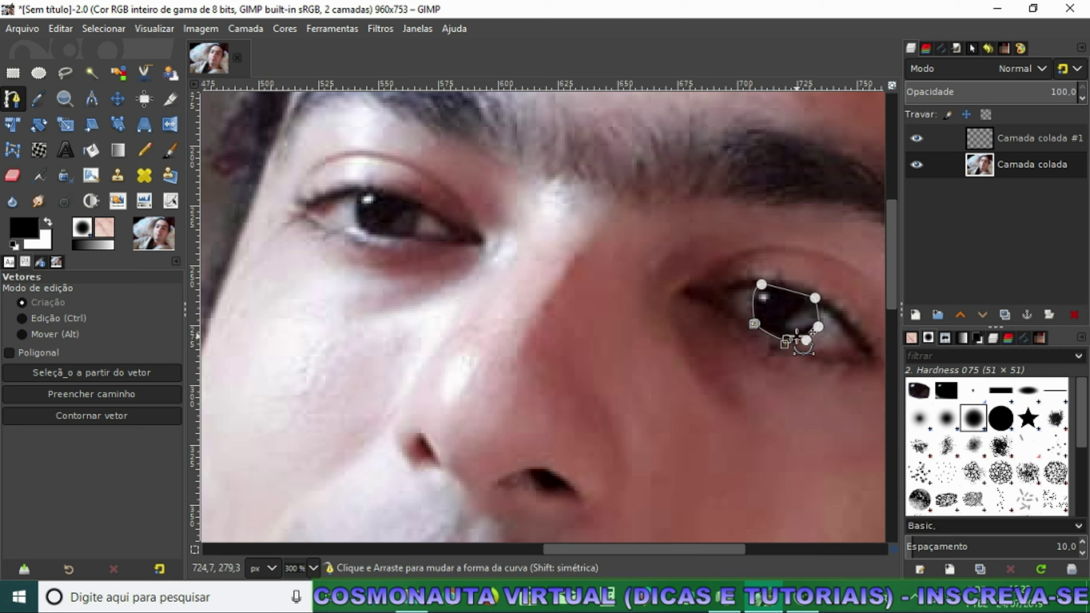
key(Return)
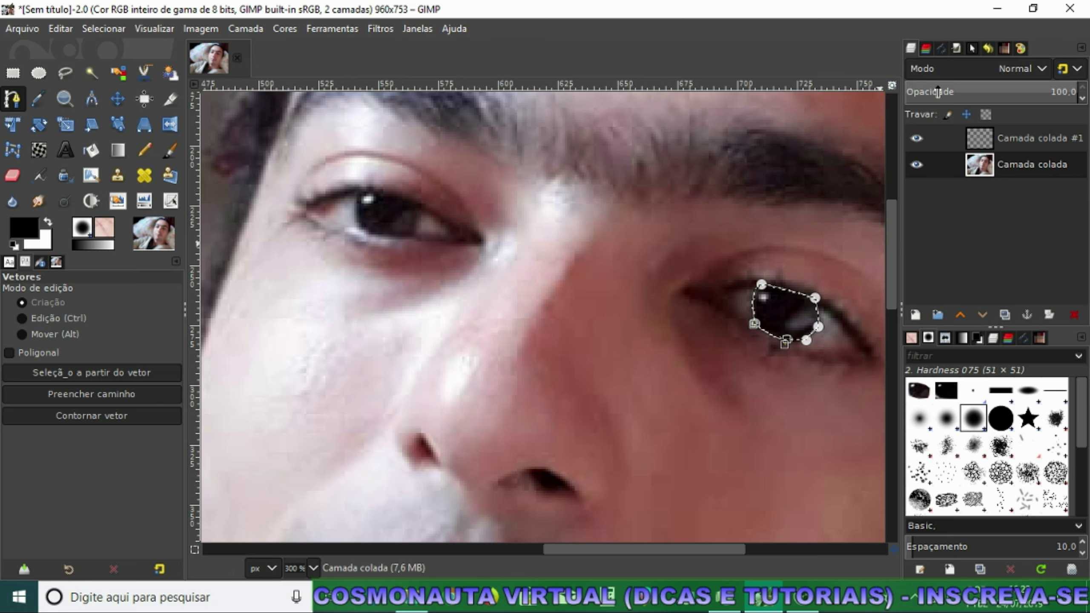
Step: Delete both eye paths from the Paths list
click(942, 48)
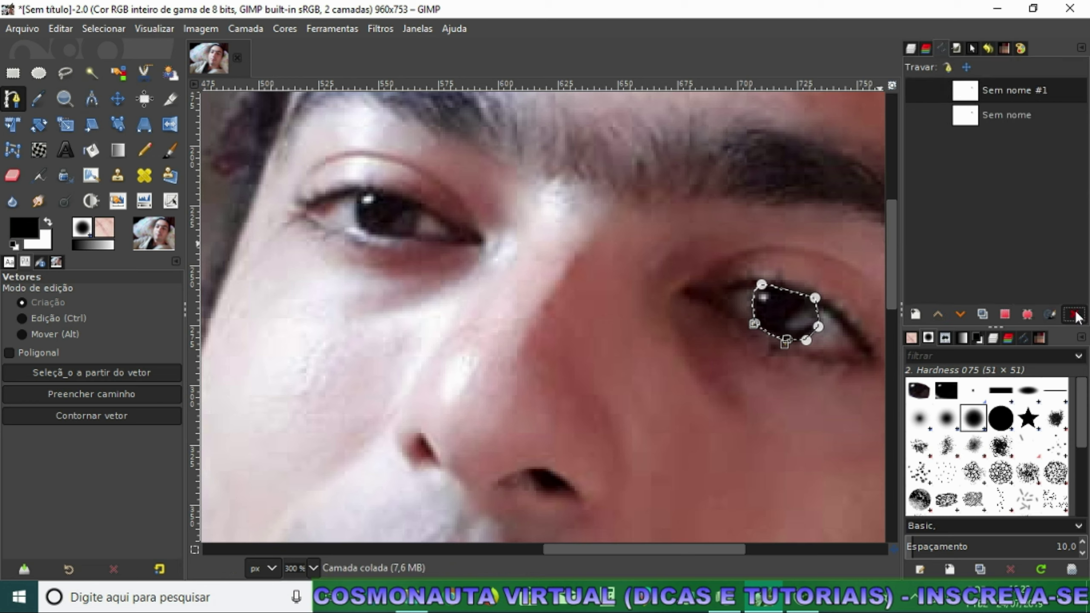
click(1074, 314)
click(966, 93)
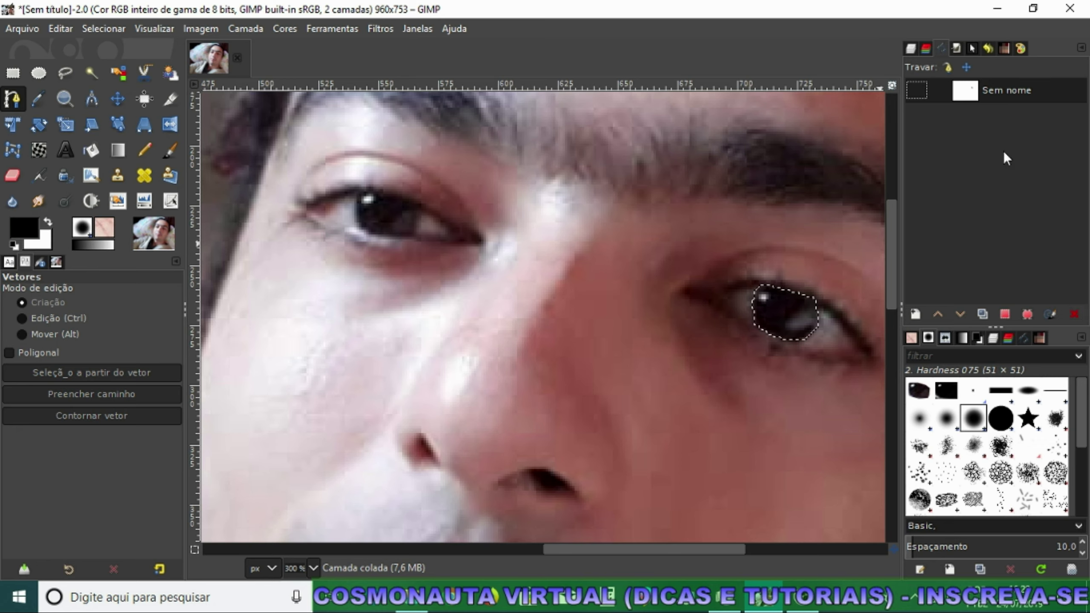
click(1075, 315)
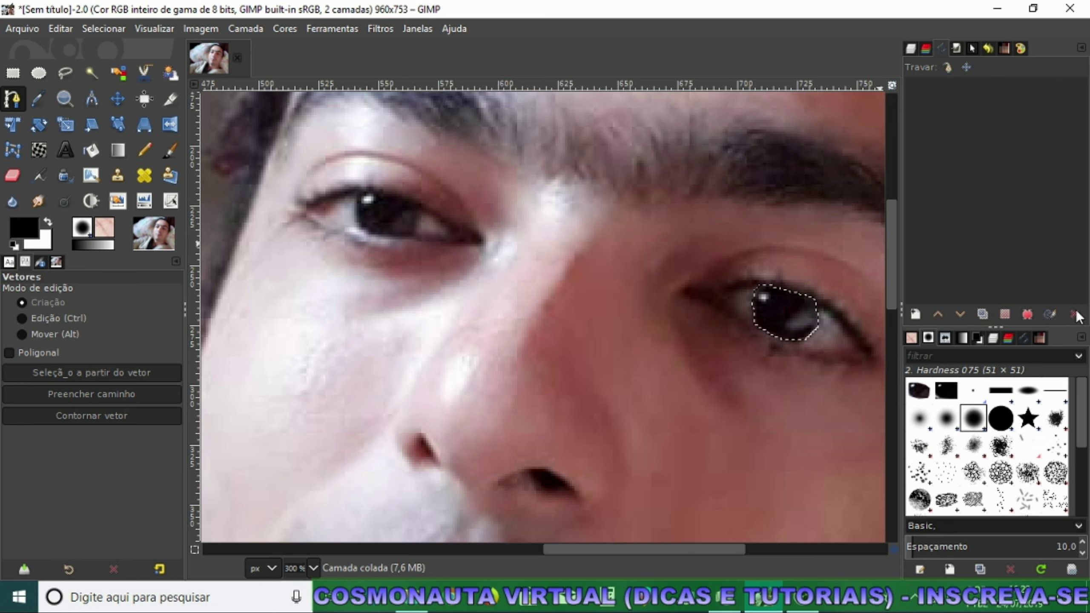
click(909, 50)
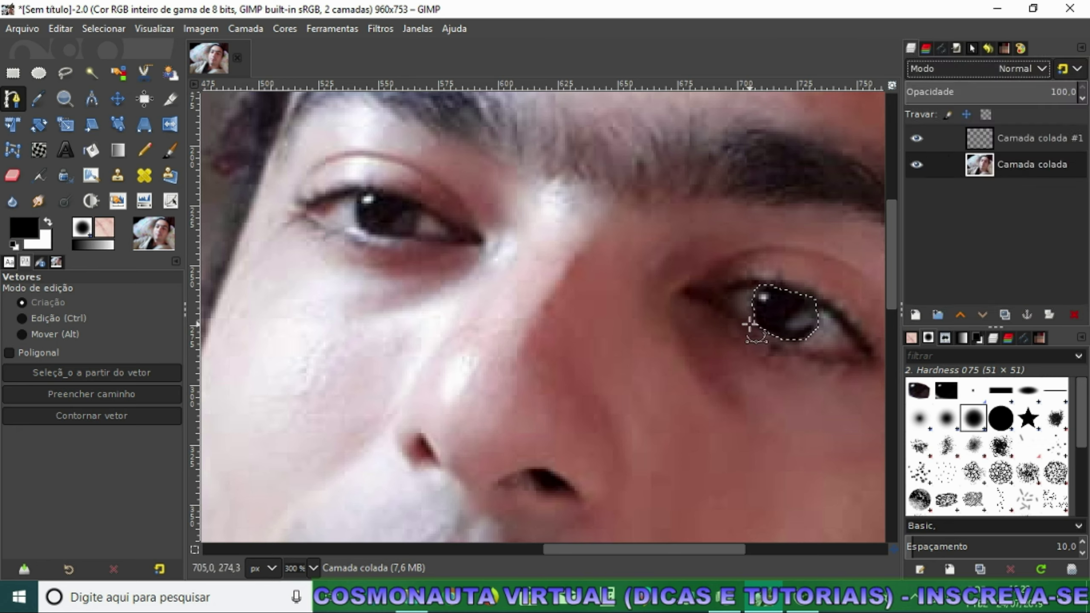
Step: Copy and paste the right eye, then promote it to a new layer
key(ctrl+c)
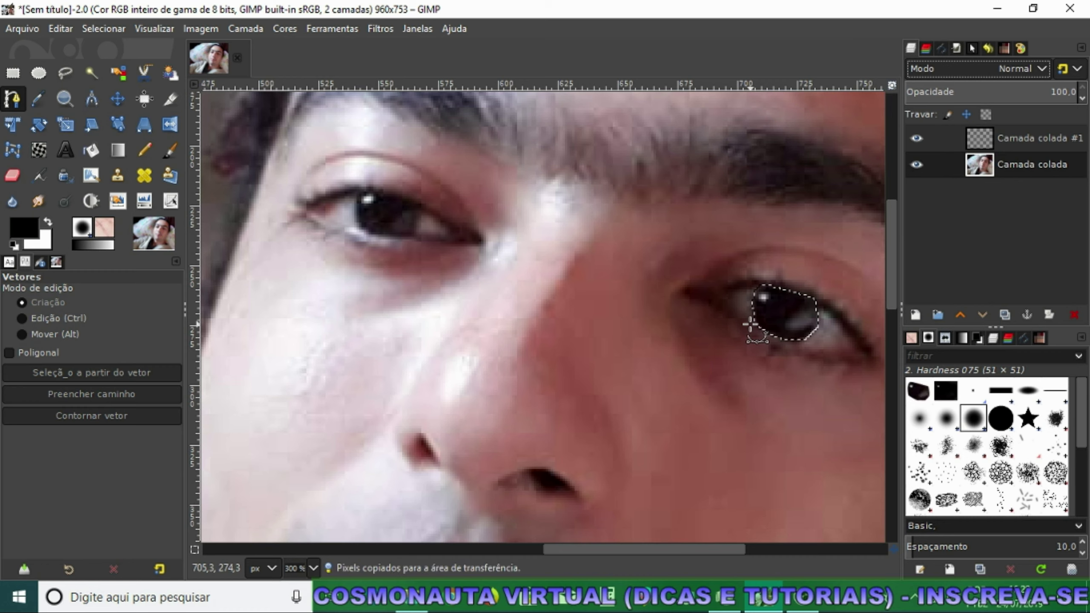
key(ctrl+v)
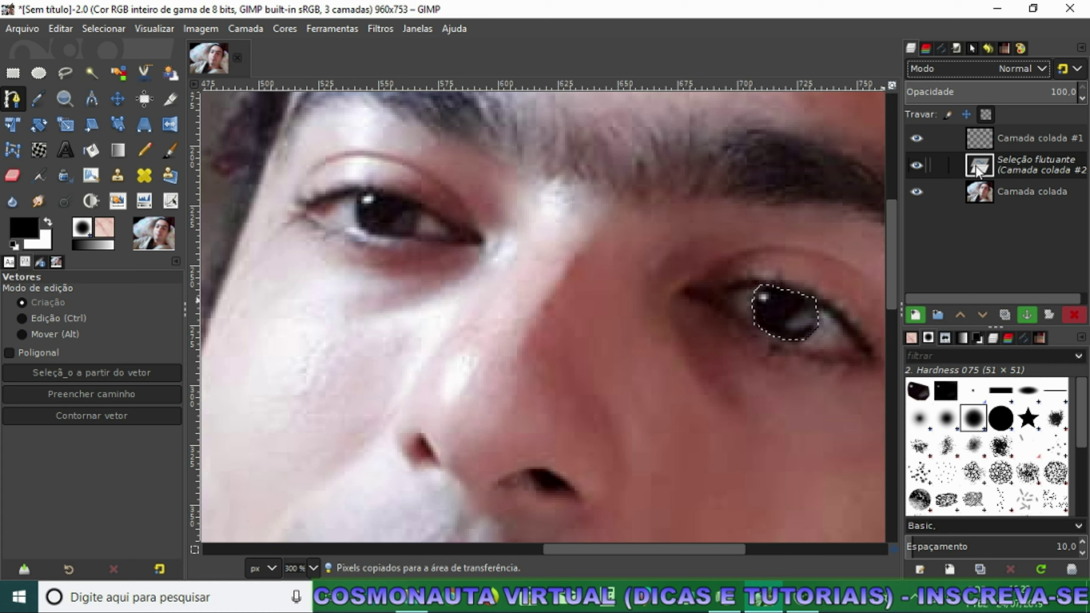
right_click(977, 169)
click(840, 117)
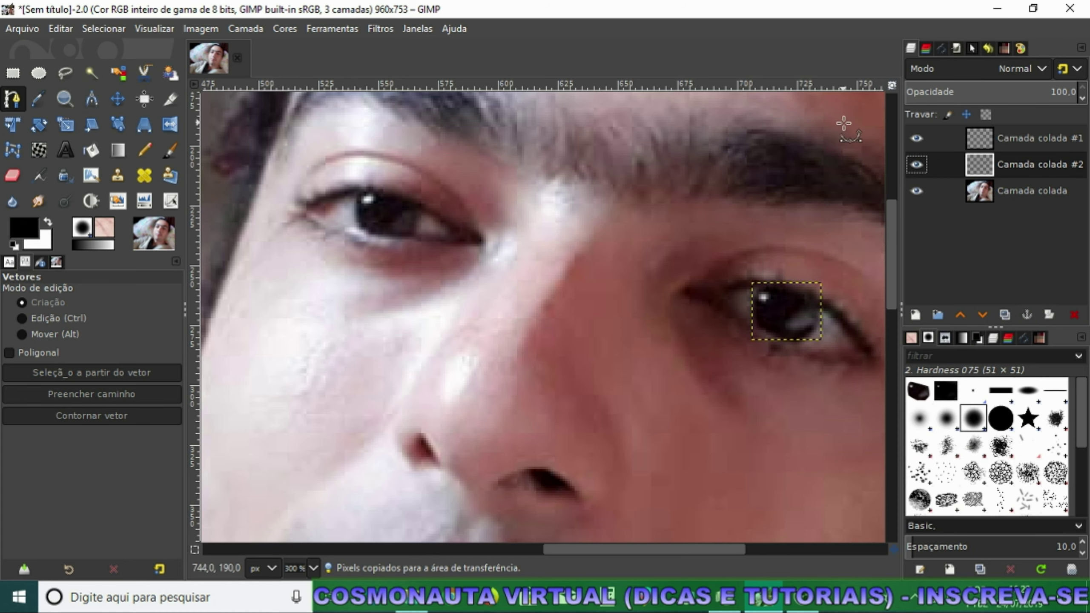
Step: Merge the left-eye layer down onto the right-eye layer, forming Camada colada #2
click(988, 145)
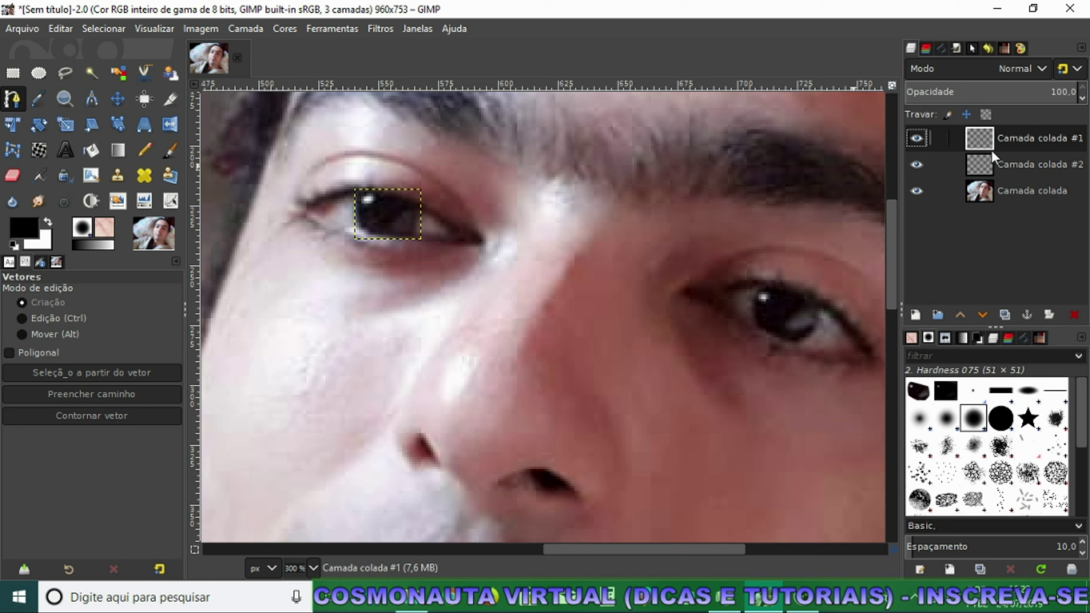
click(984, 158)
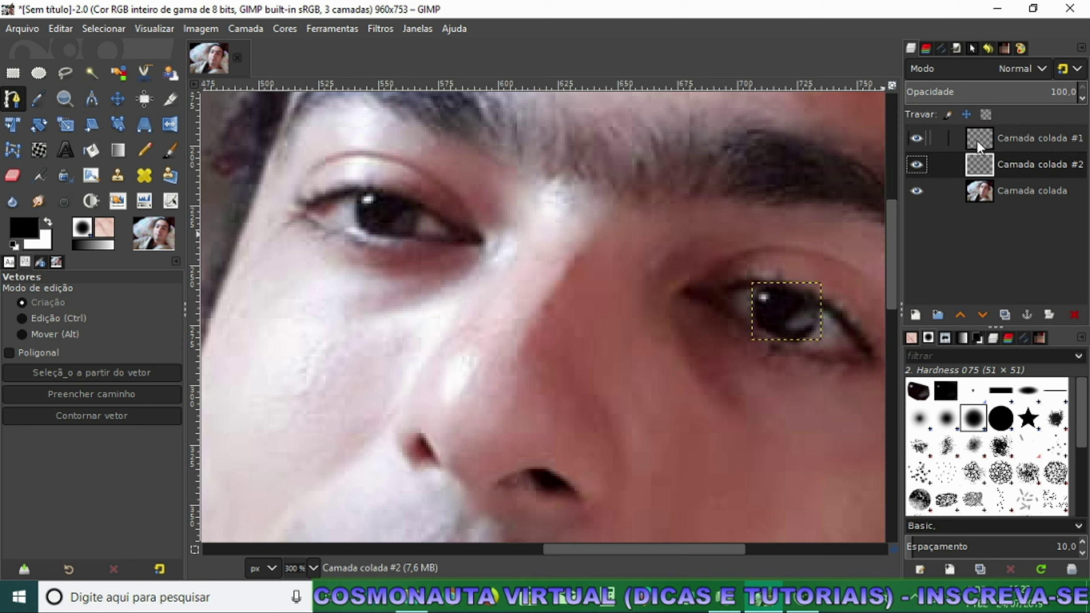
click(977, 140)
right_click(985, 138)
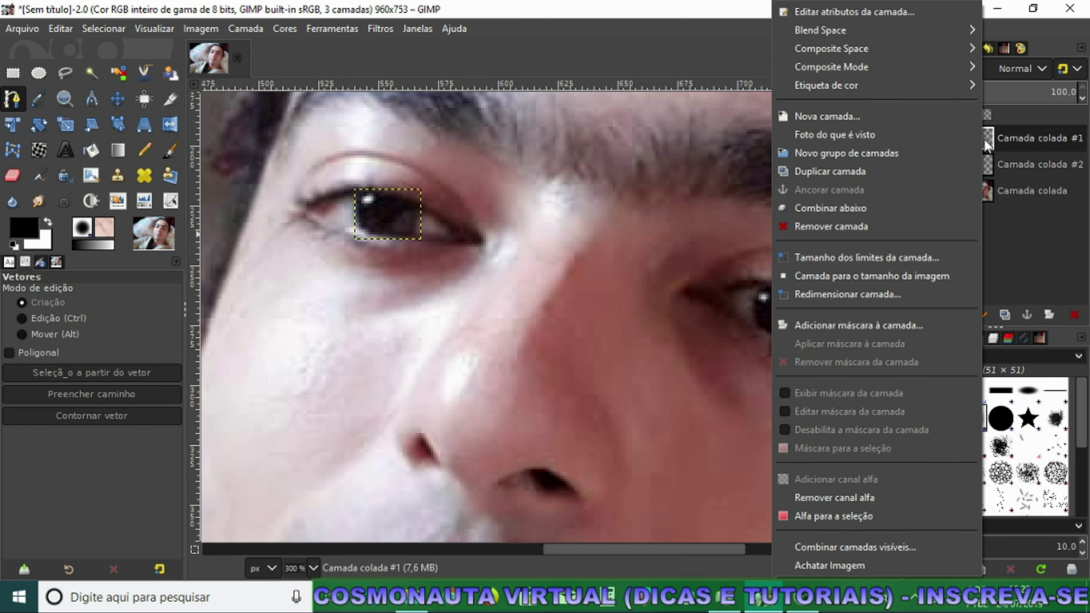
click(874, 203)
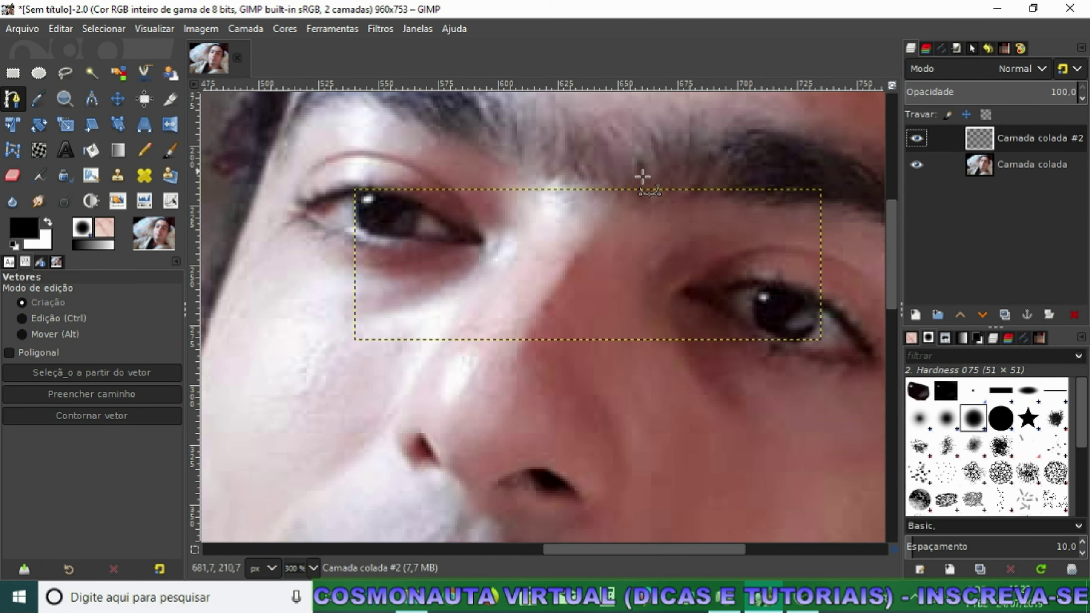
Step: Apply Colors > Colorize with shifted hue and lowered saturation for a muted teal
click(285, 29)
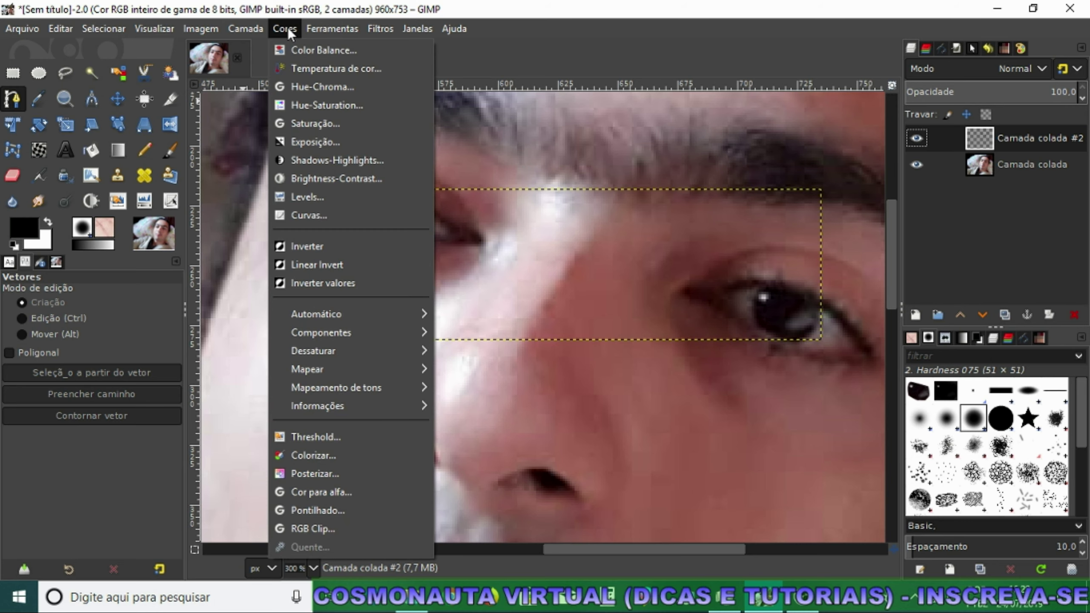
click(343, 453)
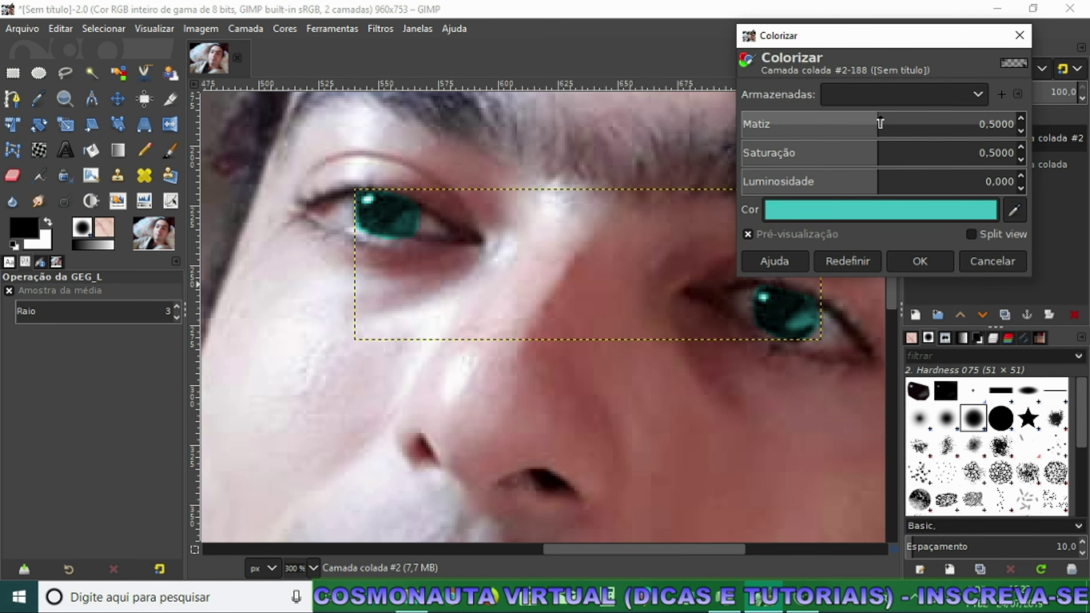
mouse_move(880, 124)
mouse_down()
mouse_move(902, 142)
mouse_move(886, 145)
mouse_up()
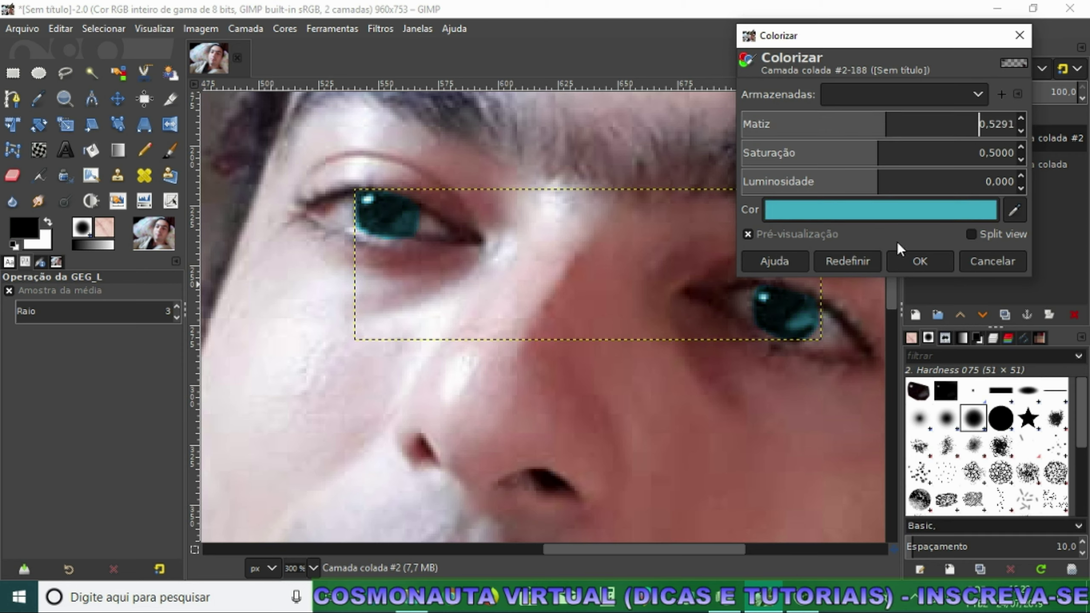
mouse_move(877, 158)
mouse_down()
mouse_move(876, 176)
mouse_move(821, 184)
mouse_move(859, 194)
mouse_up()
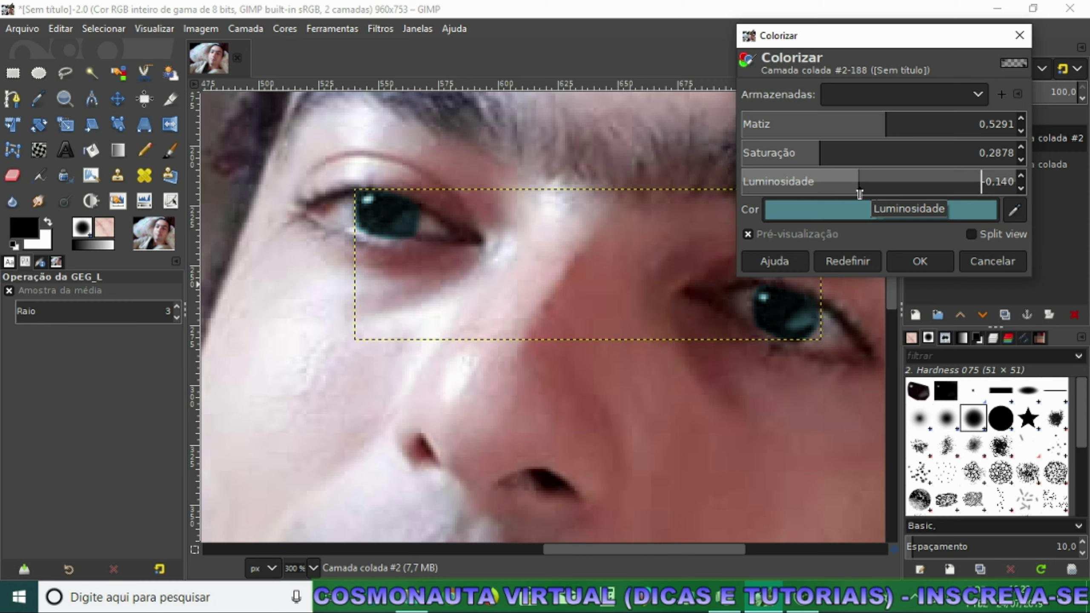
click(903, 258)
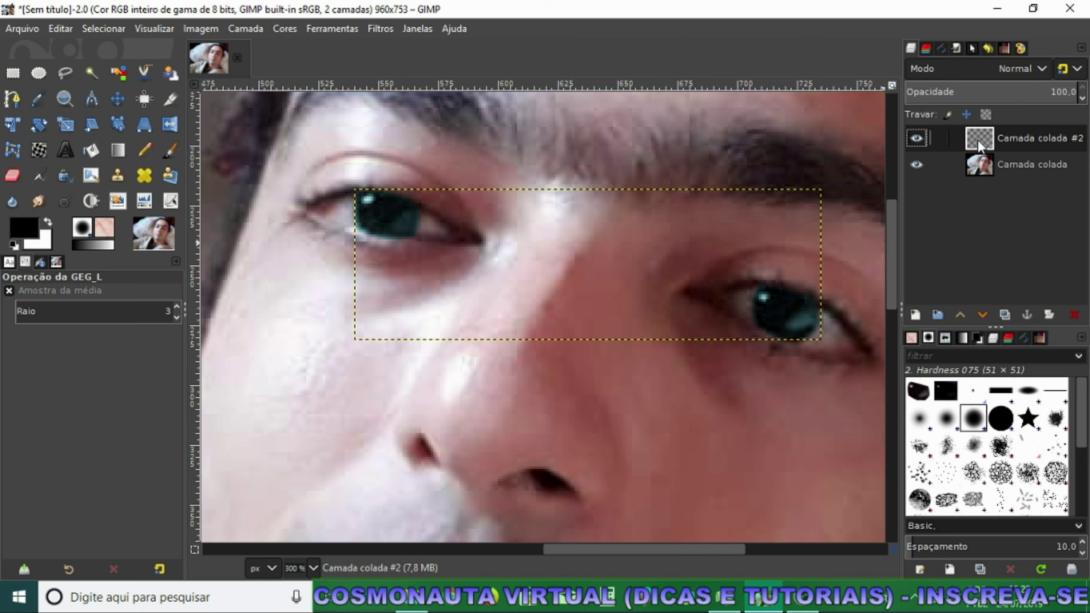
Step: Merge the teal eye layer down into Camada colada and zoom out to view the portrait
right_click(978, 138)
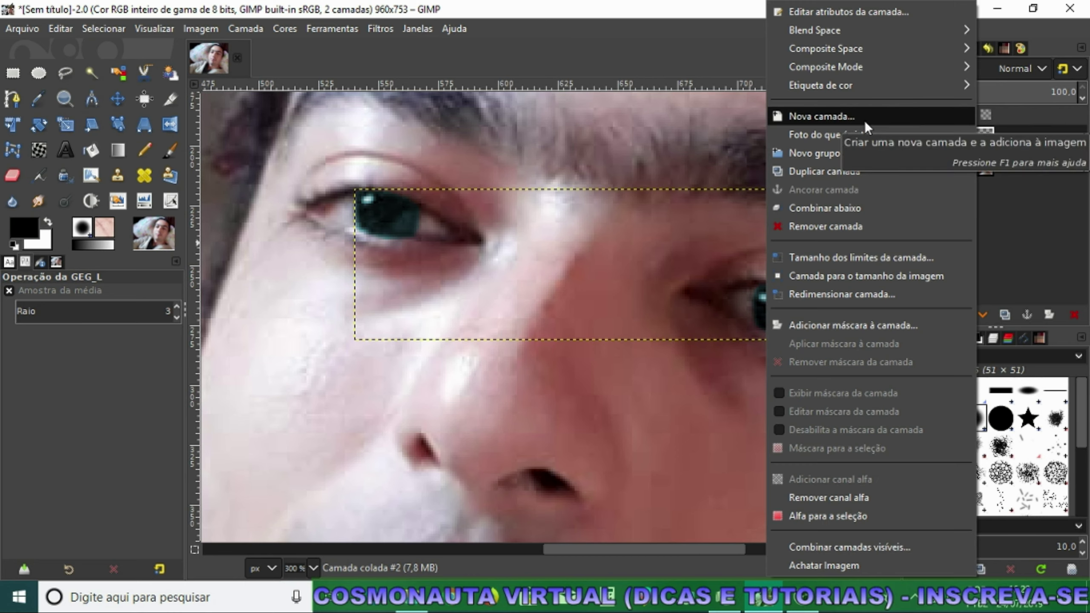
click(848, 209)
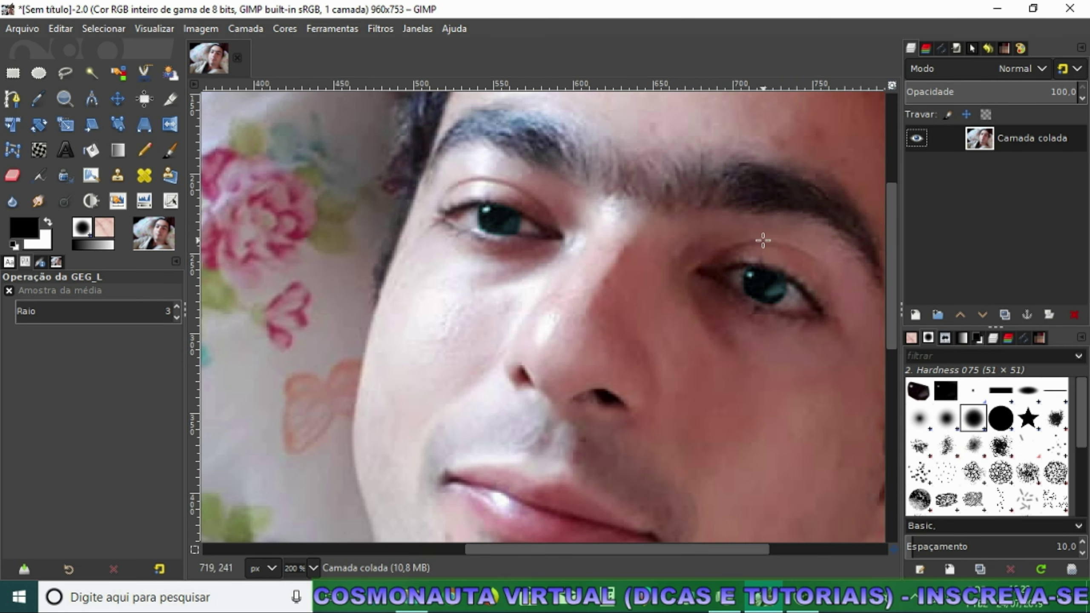
scroll(763, 239, down, 1)
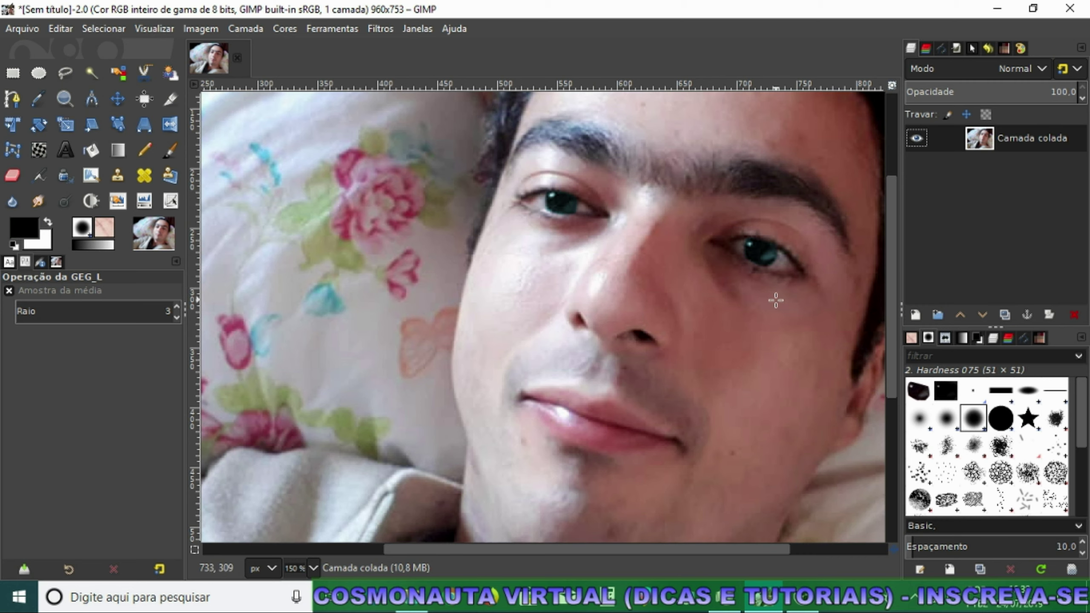
scroll(776, 300, down, 1)
scroll(777, 302, down, 1)
scroll(789, 318, up, 1)
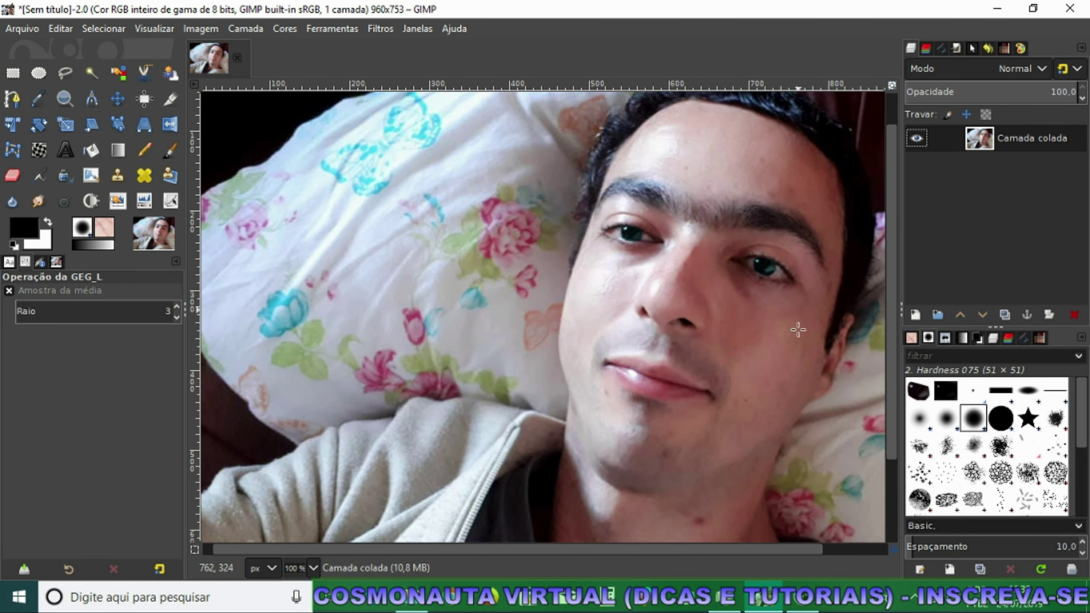
drag(637, 549, 705, 549)
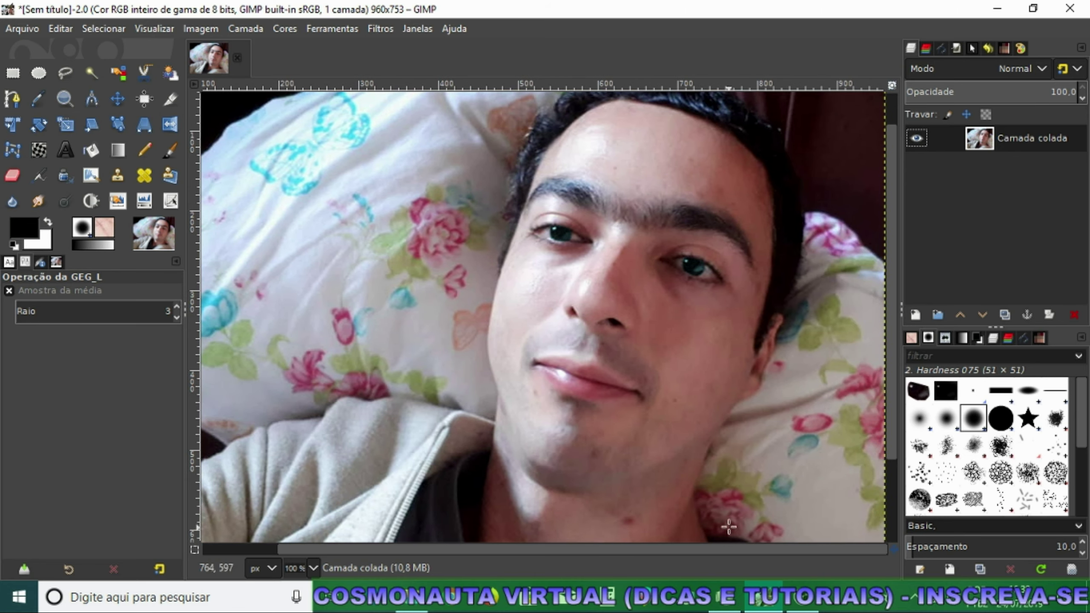